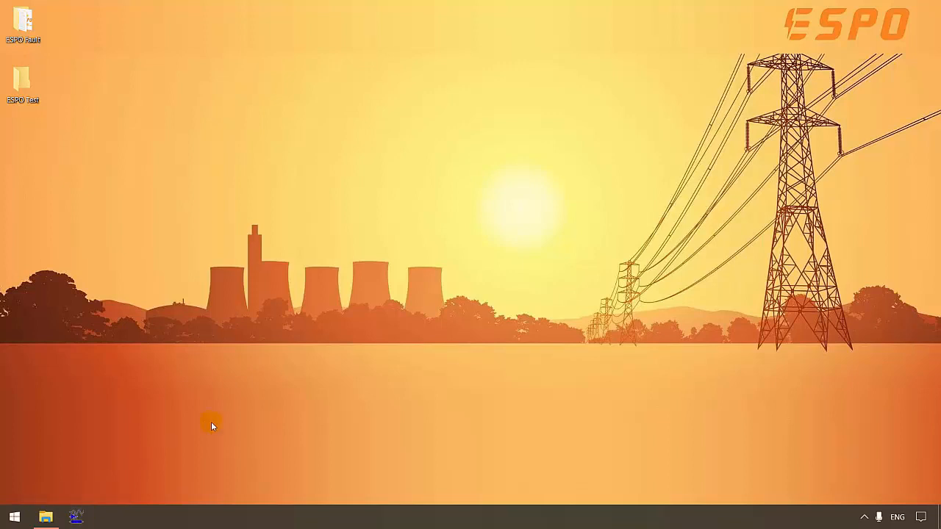
# - Launch the ESPO Fault Device installer from the ESPO Fault folder and proceed to the customer information page
pyautogui.doubleClick(22, 21)
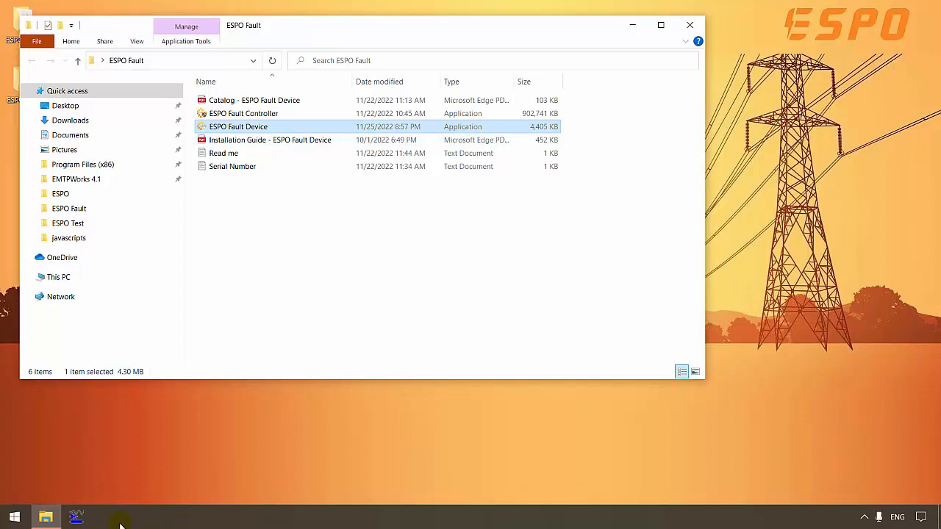
pyautogui.doubleClick(416, 130)
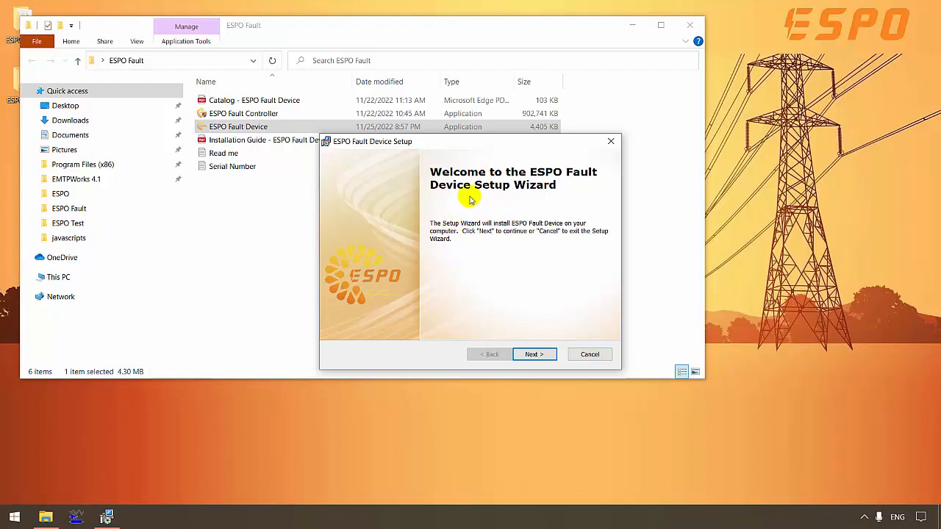
pyautogui.click(540, 354)
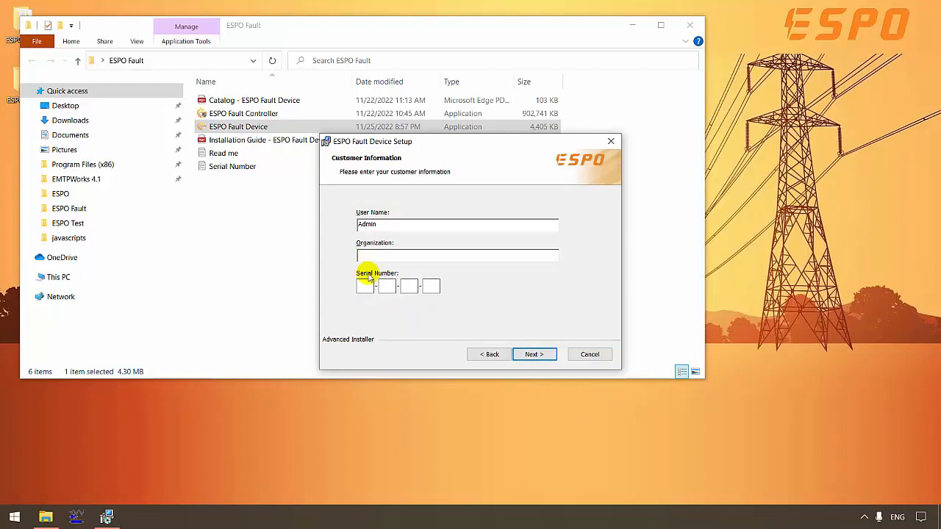
# - Open the Serial Number text file and copy the first group of the serial number into the installer's first serial field
pyautogui.doubleClick(222, 168)
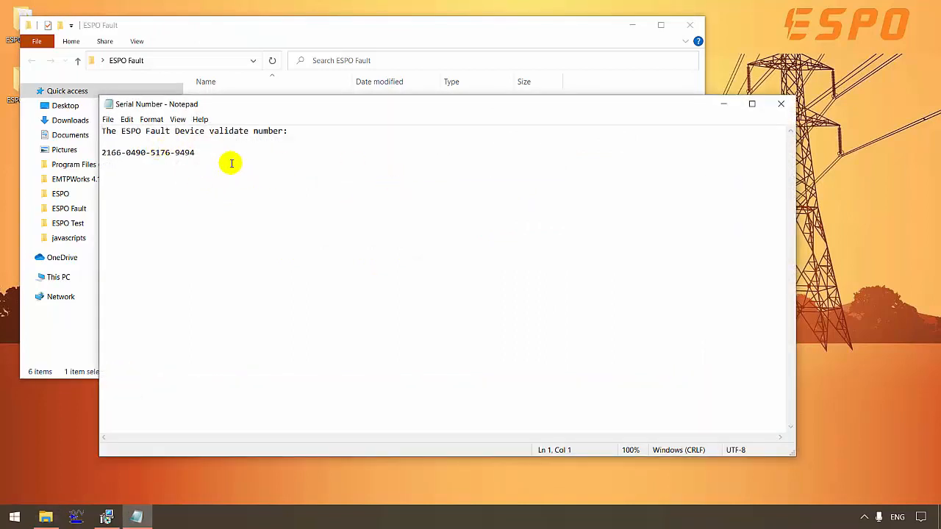
pyautogui.doubleClick(112, 151)
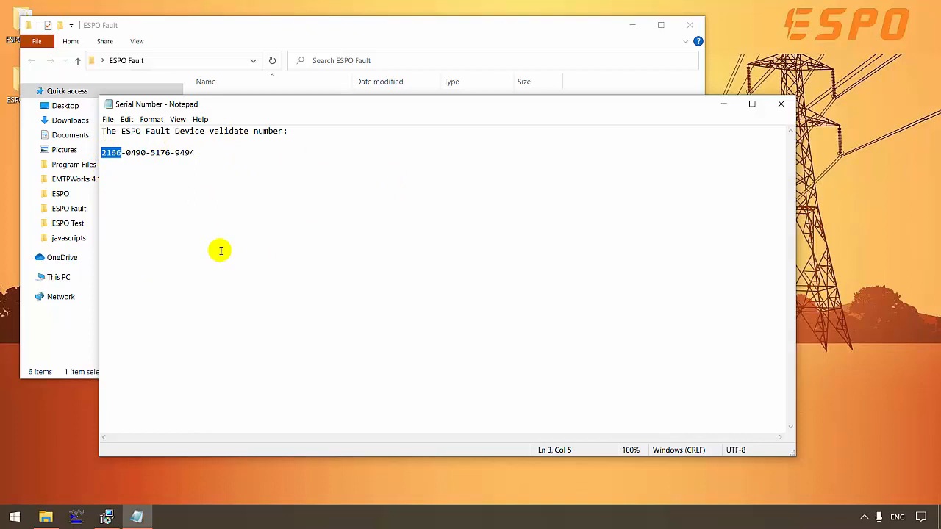
pyautogui.hotkey('ctrl', 'c')
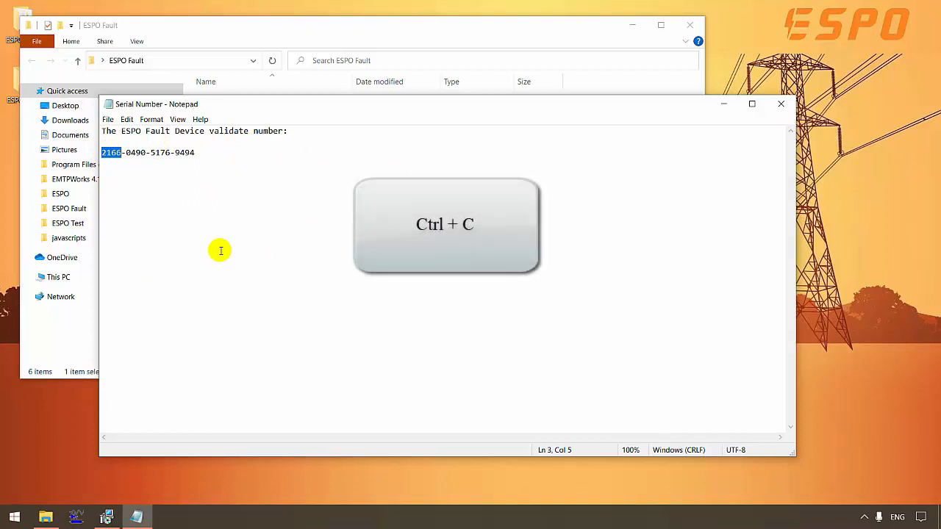
pyautogui.hotkey('alt', 'Tab')
pyautogui.hotkey('alt', 'Tab')
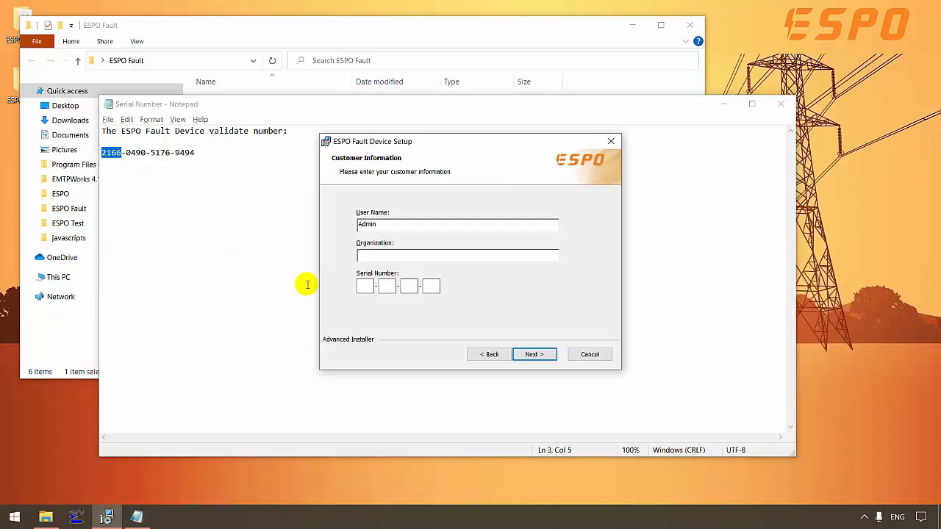
pyautogui.click(366, 286)
pyautogui.hotkey('ctrl', 'v')
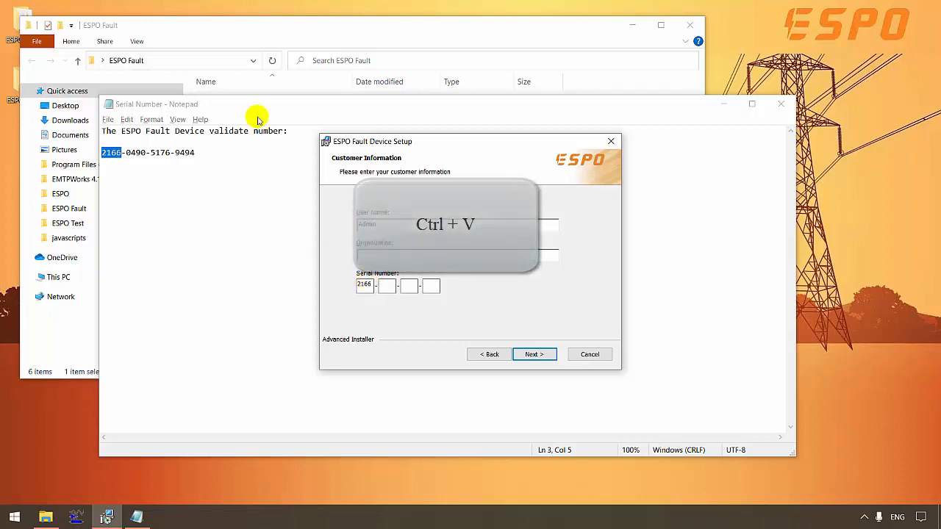
# - Copy the second and third groups of the serial number from the text file into their matching installer serial fields
pyautogui.doubleClick(135, 152)
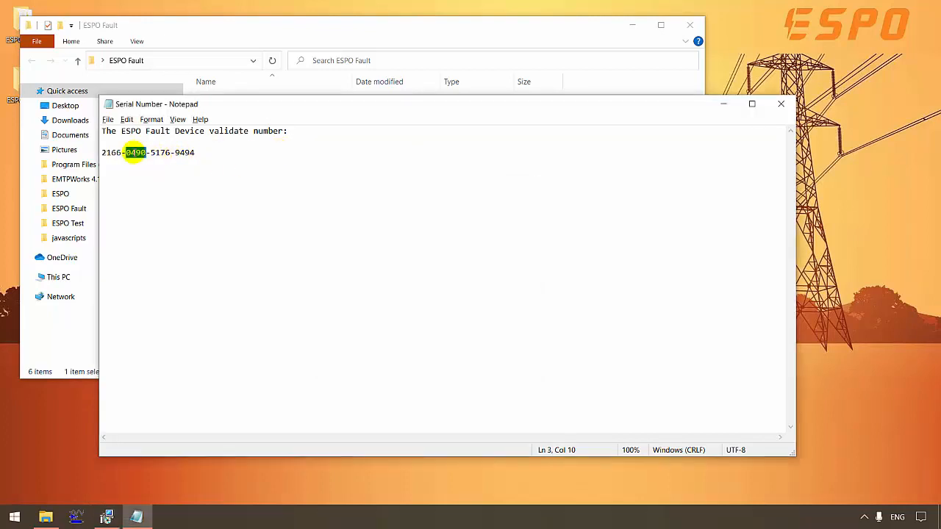
pyautogui.hotkey('alt', 'Tab')
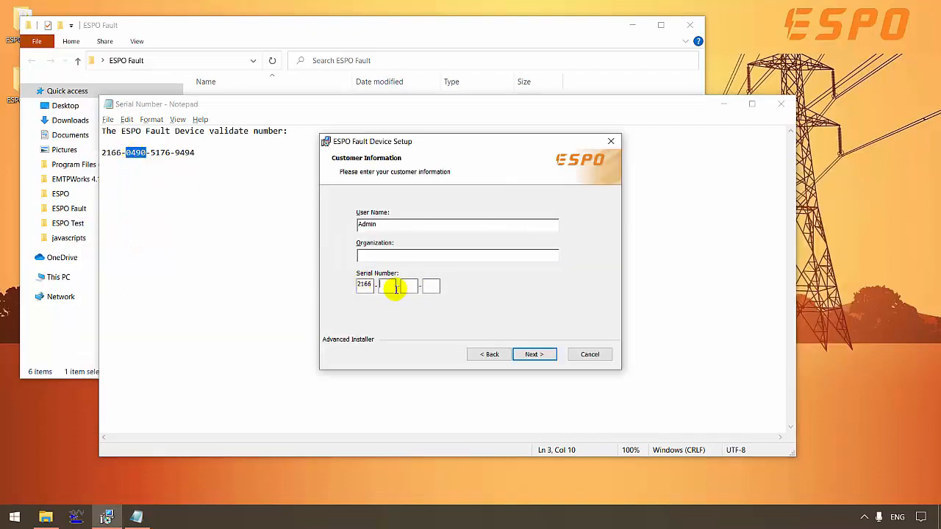
pyautogui.hotkey('ctrl', 'v')
pyautogui.doubleClick(160, 152)
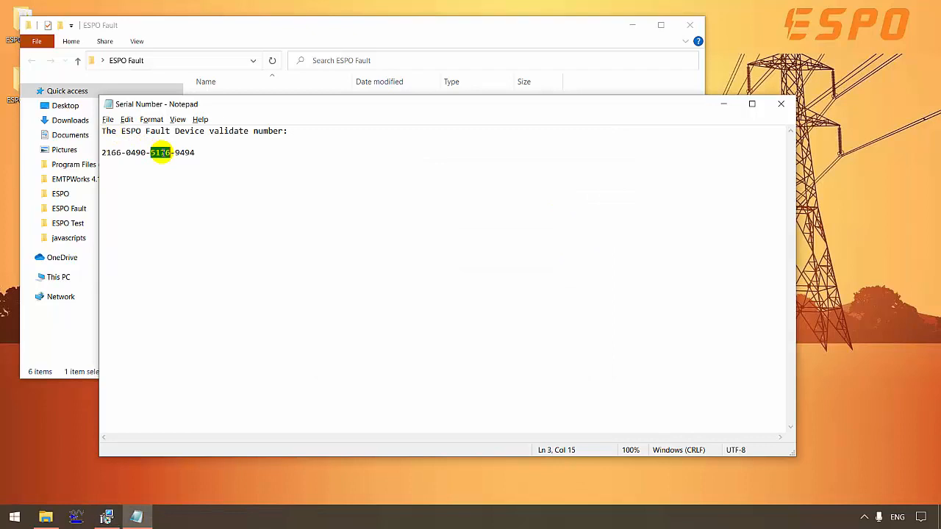
pyautogui.hotkey('ctrl', 'c')
pyautogui.hotkey('alt', 'Tab')
pyautogui.click(409, 284)
pyautogui.hotkey('ctrl', 'v')
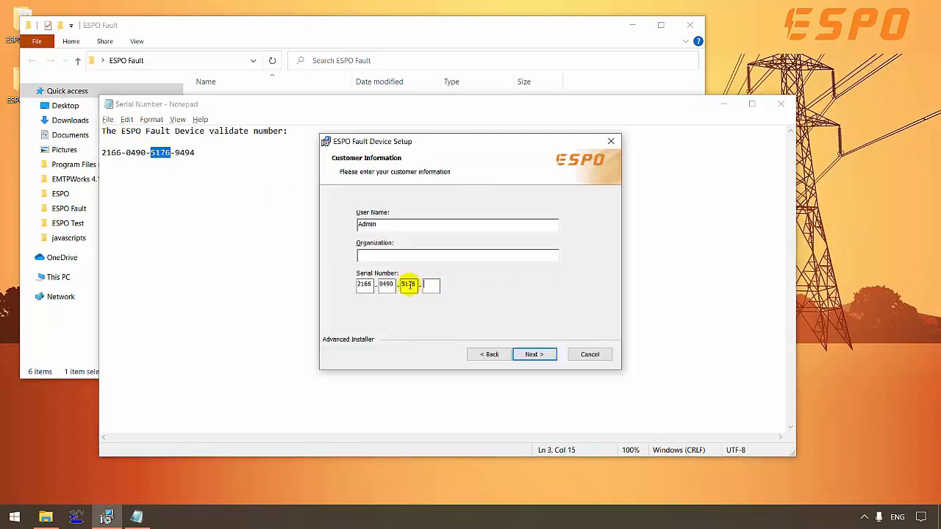
# - Copy the last group of the serial number into the installer's fourth serial field and continue to the installation folder page
pyautogui.hotkey('alt', 'Tab')
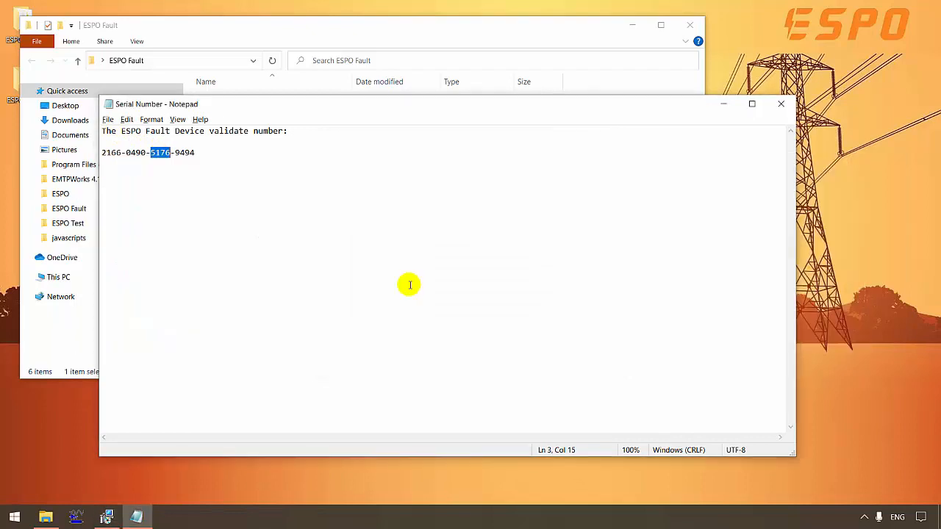
pyautogui.doubleClick(182, 152)
pyautogui.hotkey('ctrl', 'c')
pyautogui.hotkey('alt', 'Tab')
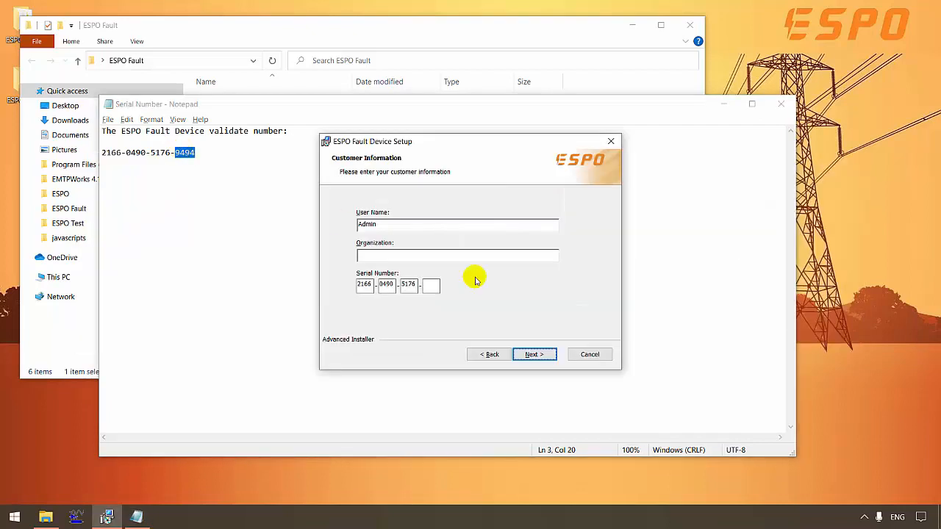
pyautogui.click(431, 284)
pyautogui.hotkey('ctrl', 'v')
pyautogui.click(540, 355)
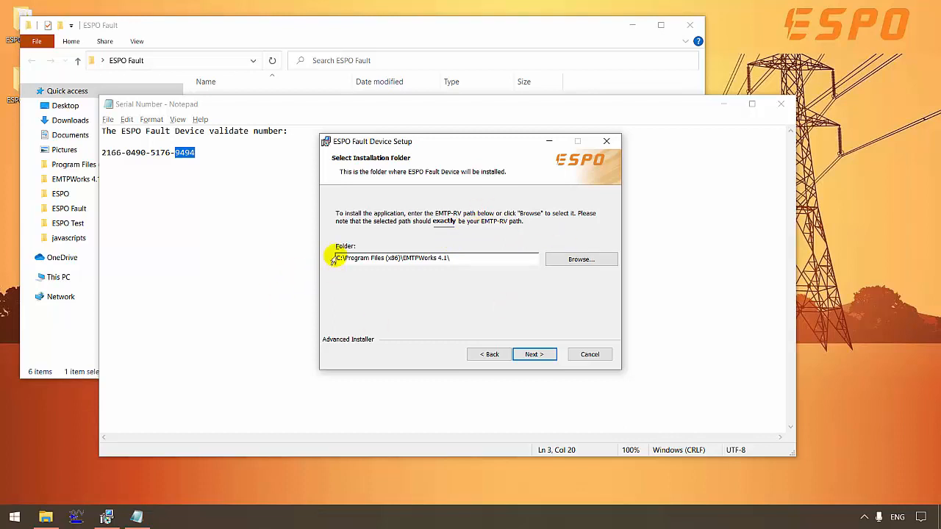
# - Set the installation folder to E:\Program Files (x86)\EMTPWorks 4.1\, then install ESPO Fault Device and finish the wizard
pyautogui.moveTo(337, 258); pyautogui.dragTo(342, 259)
pyautogui.write('E')
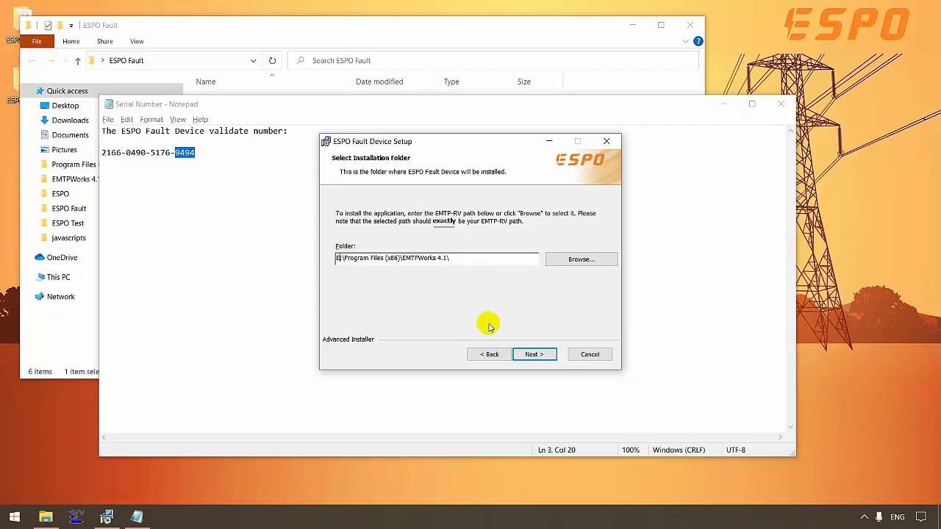
pyautogui.click(536, 353)
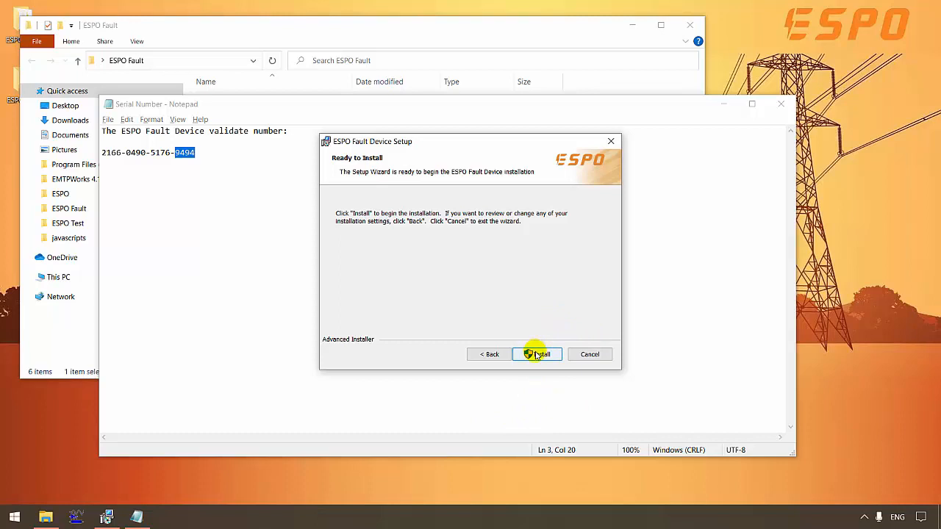
pyautogui.click(536, 355)
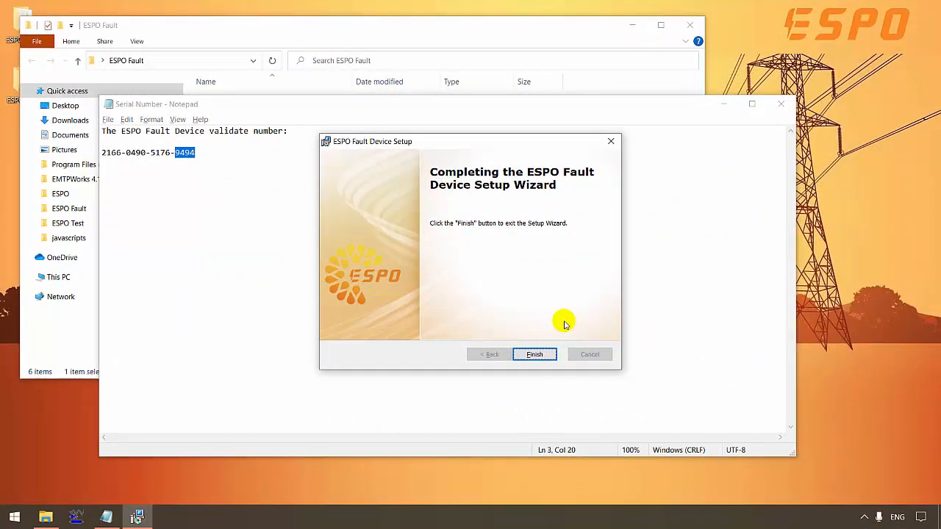
pyautogui.click(535, 354)
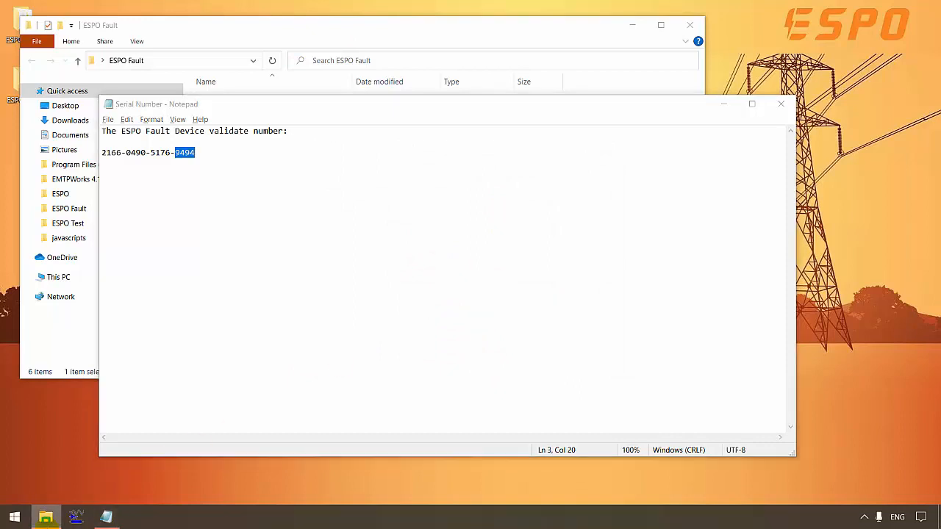
# - In a new File Explorer window, check the ESPO folder inside the EMTPWorks 4.1 installation folder
pyautogui.rightClick(45, 517)
pyautogui.click(59, 449)
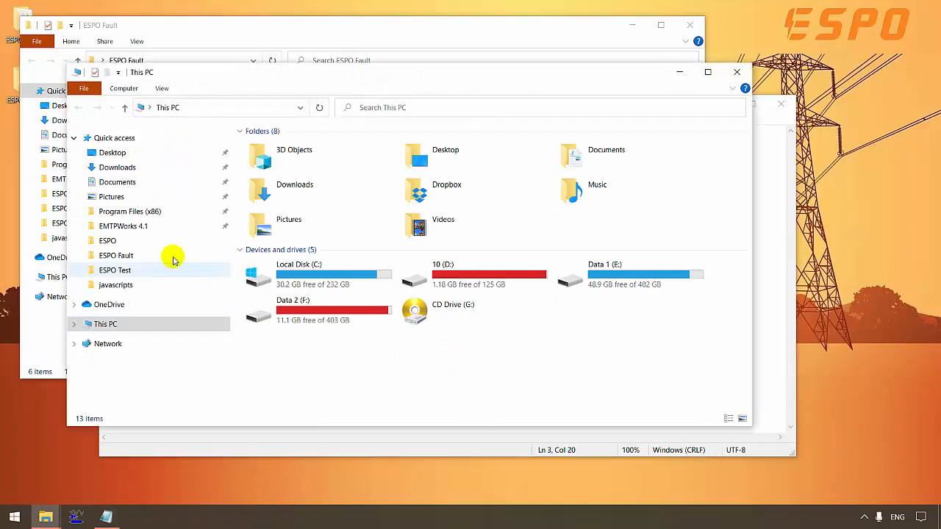
pyautogui.click(137, 228)
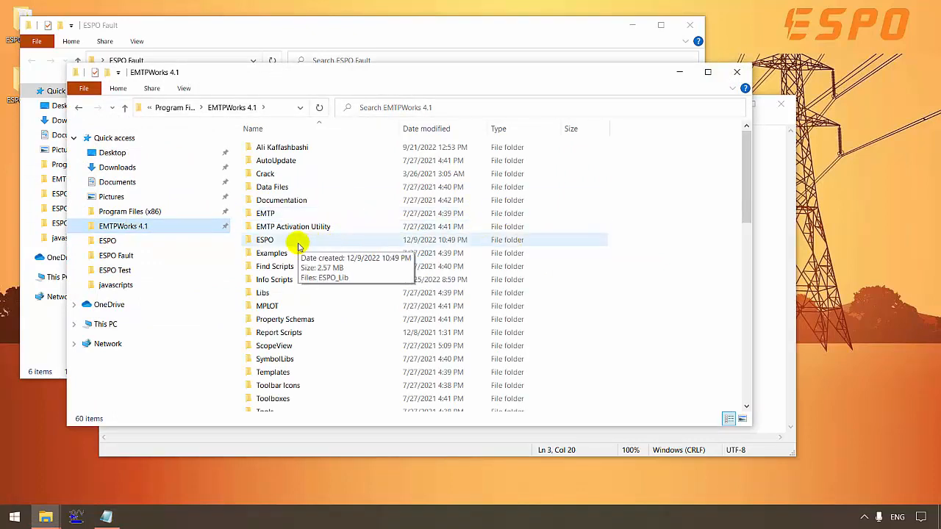
pyautogui.doubleClick(339, 241)
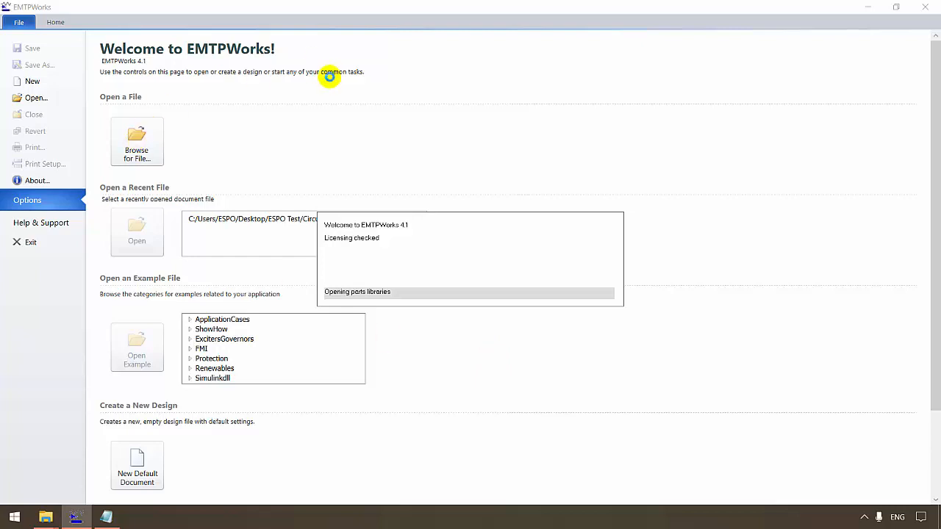
# - In EMTPWorks, create a new document of the EMTP Default Design type
pyautogui.click(45, 85)
pyautogui.click(383, 189)
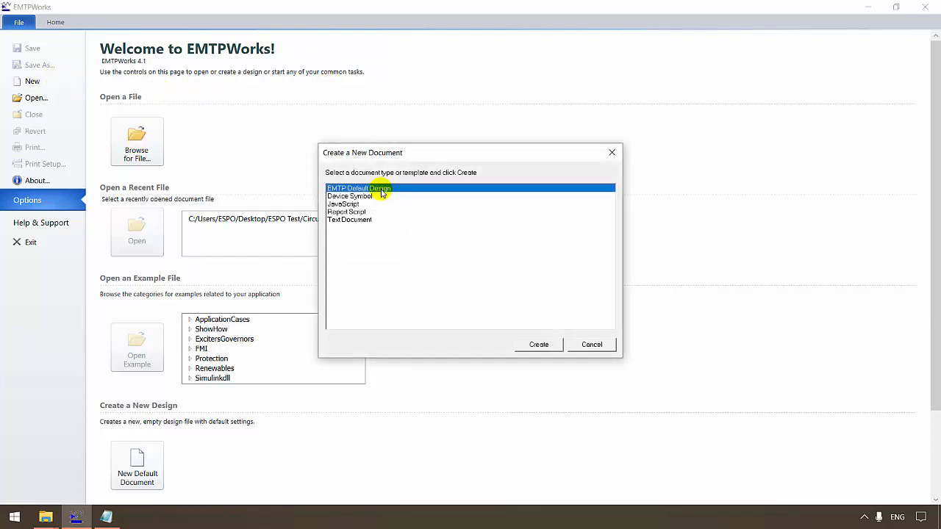
pyautogui.doubleClick(381, 189)
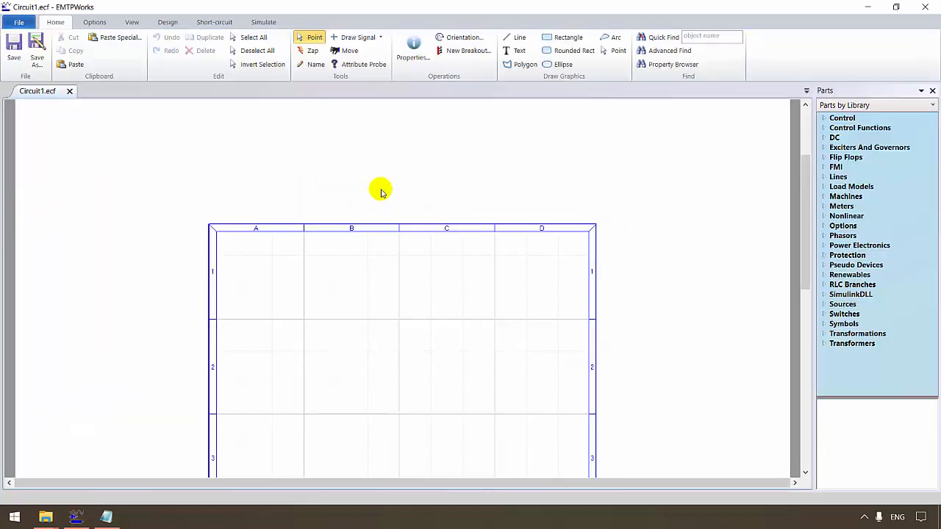
# - Open the ESPO_Lib parts library from the ESPO folder
pyautogui.click(95, 22)
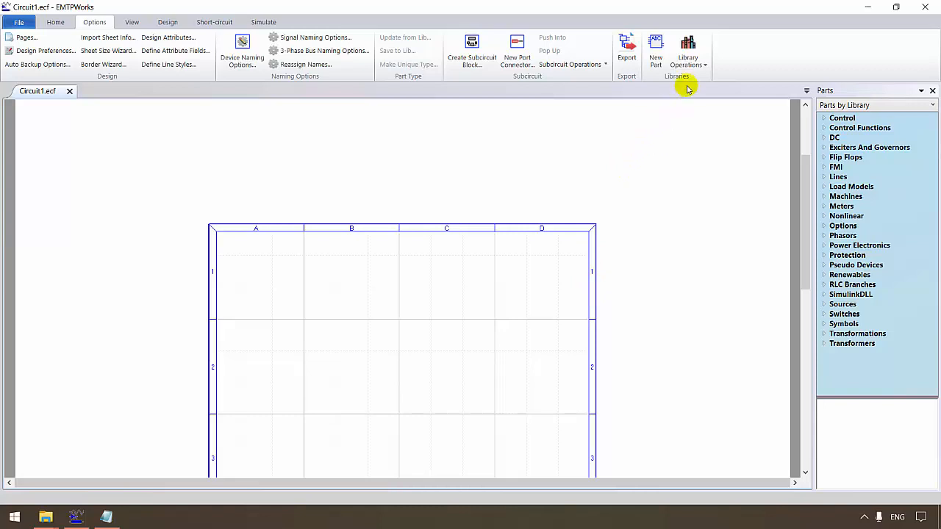
pyautogui.click(700, 66)
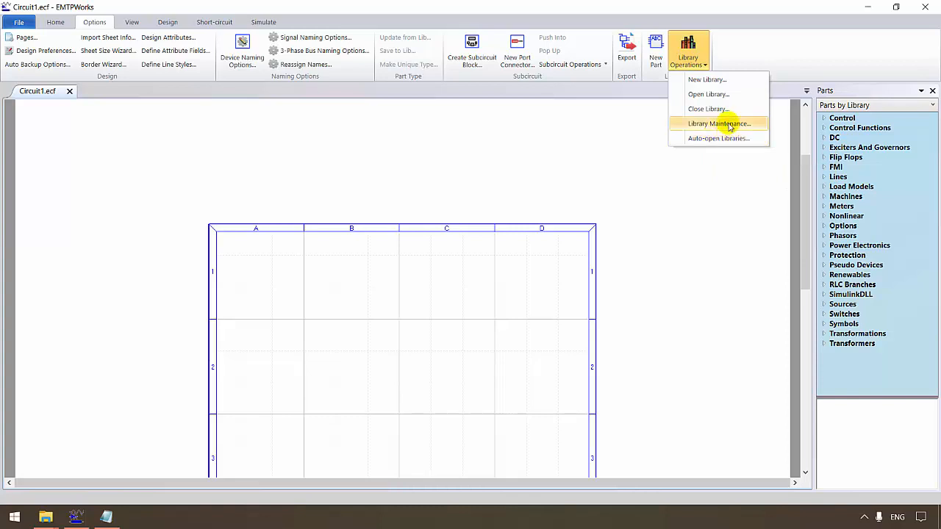
pyautogui.click(694, 95)
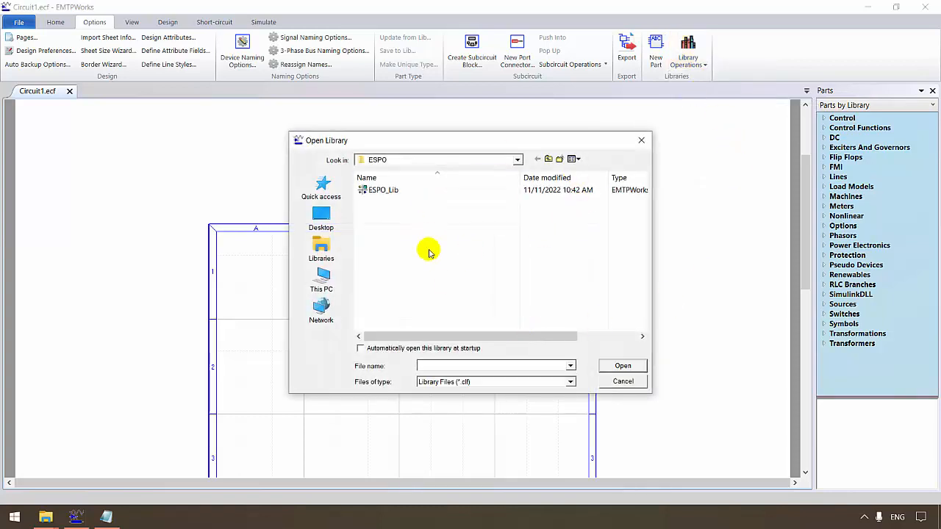
pyautogui.click(439, 192)
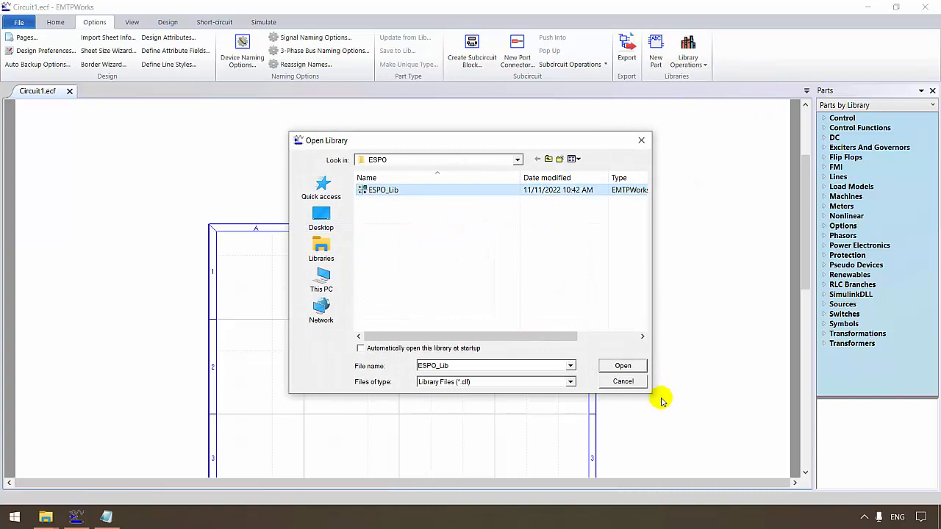
pyautogui.click(635, 367)
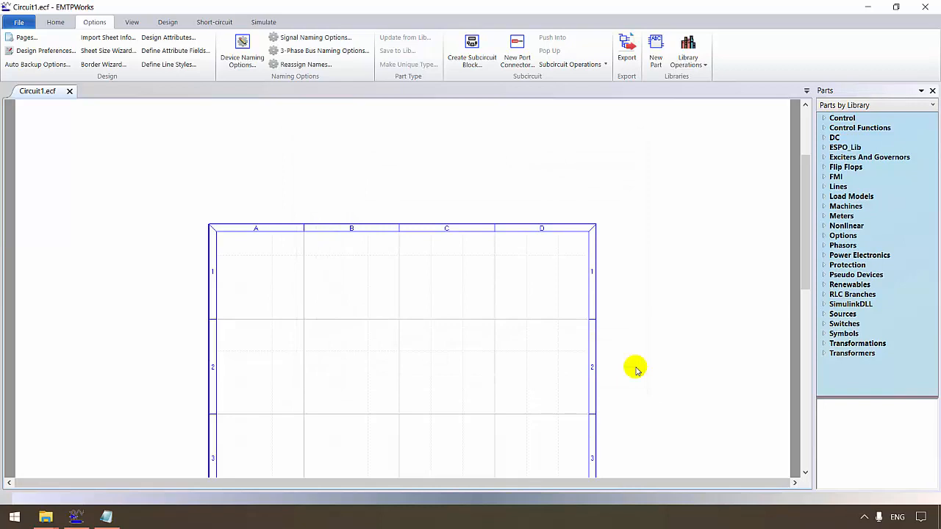
# - Place an ESPO_Fault_Device part from ESPO_Lib on the sheet, near the left edge of zone C2
pyautogui.click(828, 147)
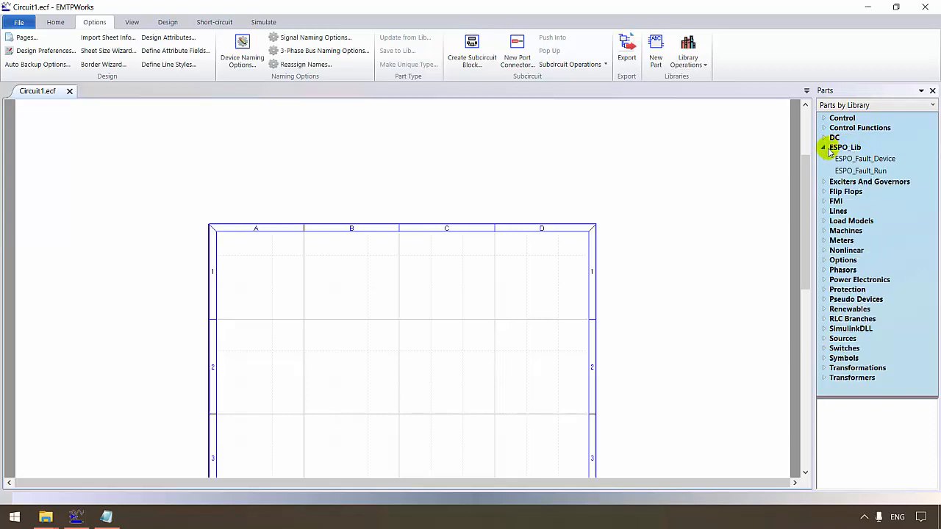
pyautogui.click(873, 163)
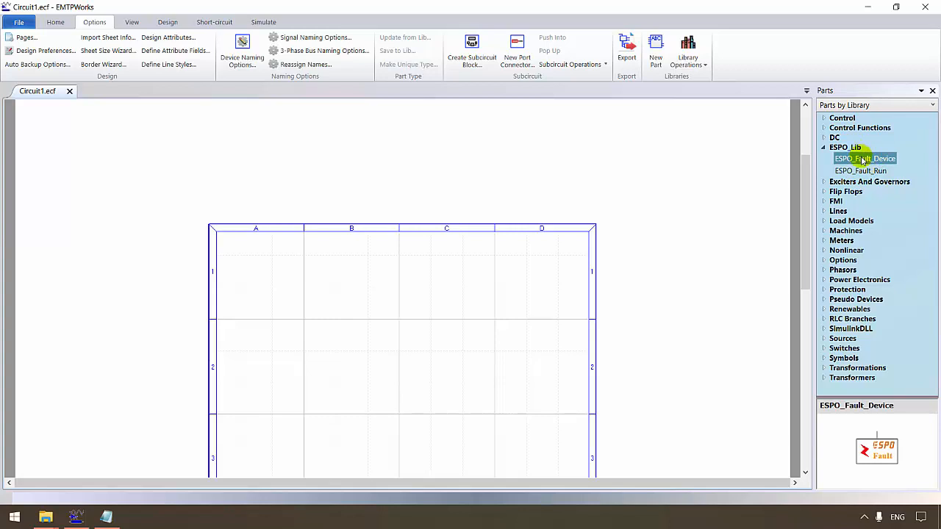
pyautogui.moveTo(864, 161); pyautogui.dragTo(417, 367)
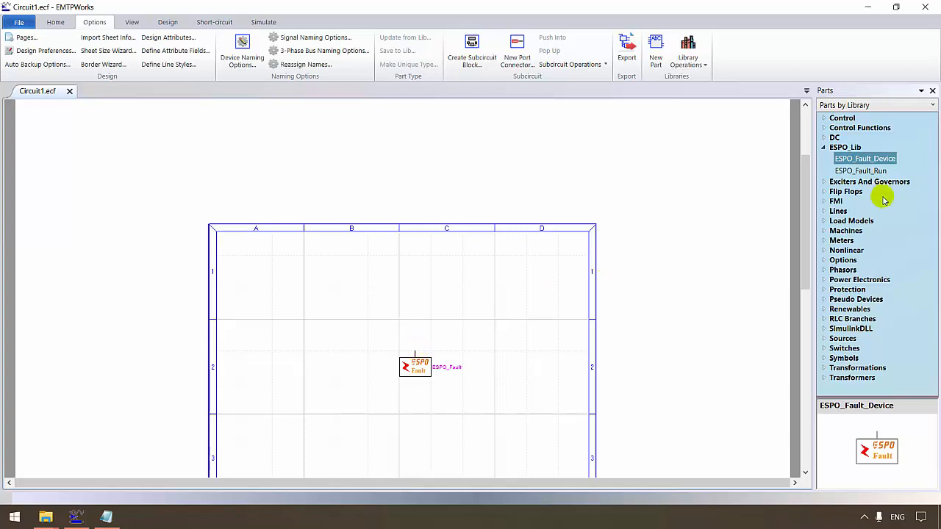
# - Place a CP line/cable 3-phase part from the Lines library above and to the right of the fault device, across zones C2 and D2
pyautogui.click(824, 211)
pyautogui.click(850, 248)
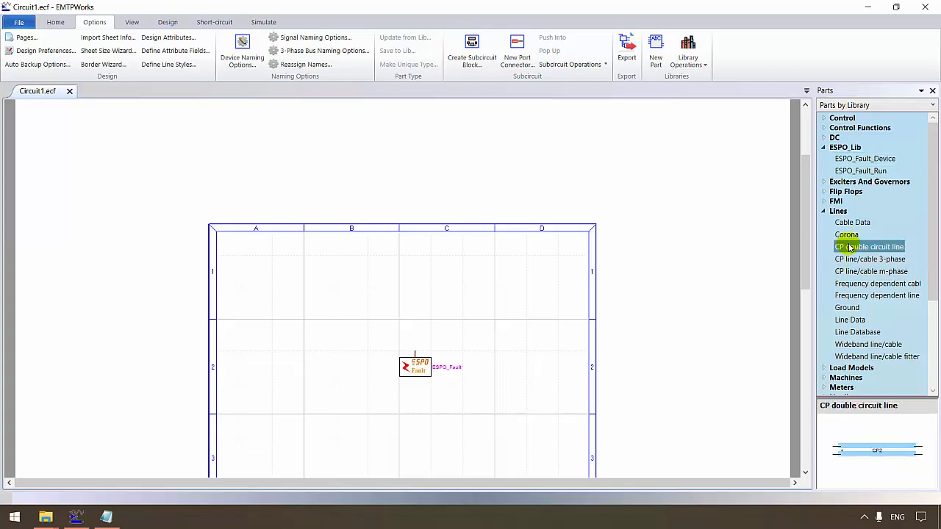
pyautogui.click(856, 272)
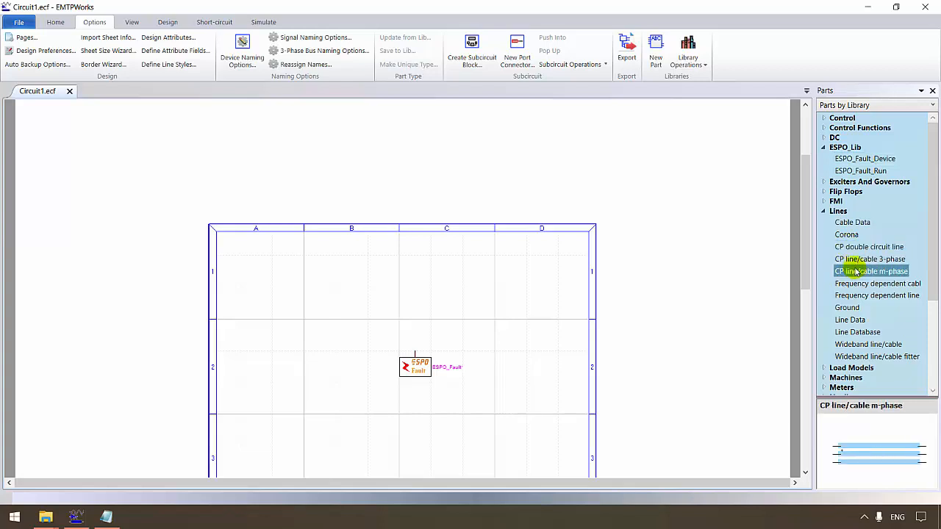
pyautogui.moveTo(853, 260); pyautogui.dragTo(500, 336)
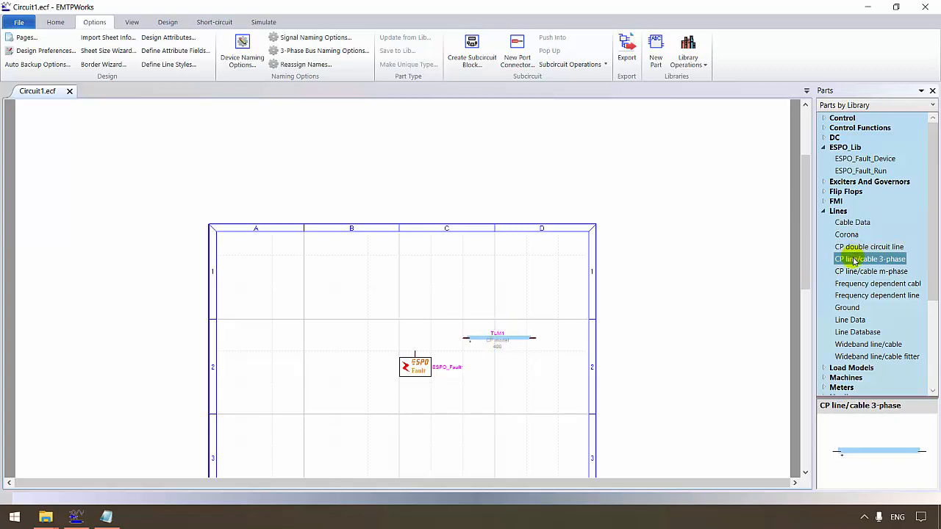
# - Place a second CP line/cable 3-phase in zone B2 and connect both lines in series through the fault device's node
pyautogui.moveTo(855, 261); pyautogui.dragTo(346, 347)
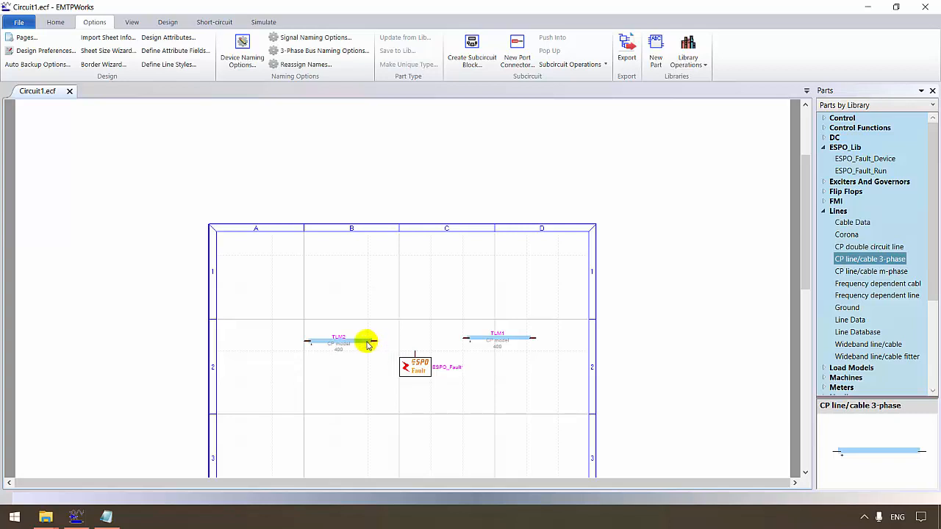
pyautogui.moveTo(362, 344); pyautogui.dragTo(436, 347)
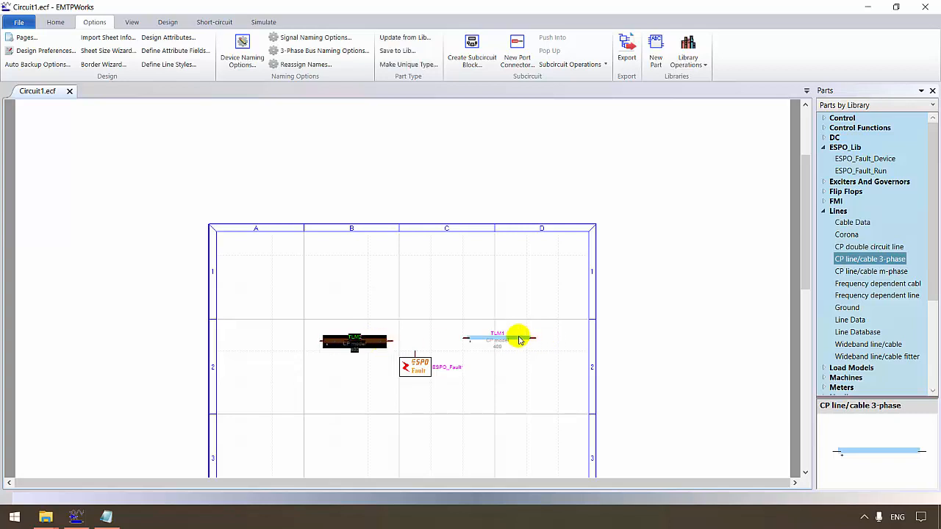
pyautogui.moveTo(519, 340); pyautogui.dragTo(504, 340)
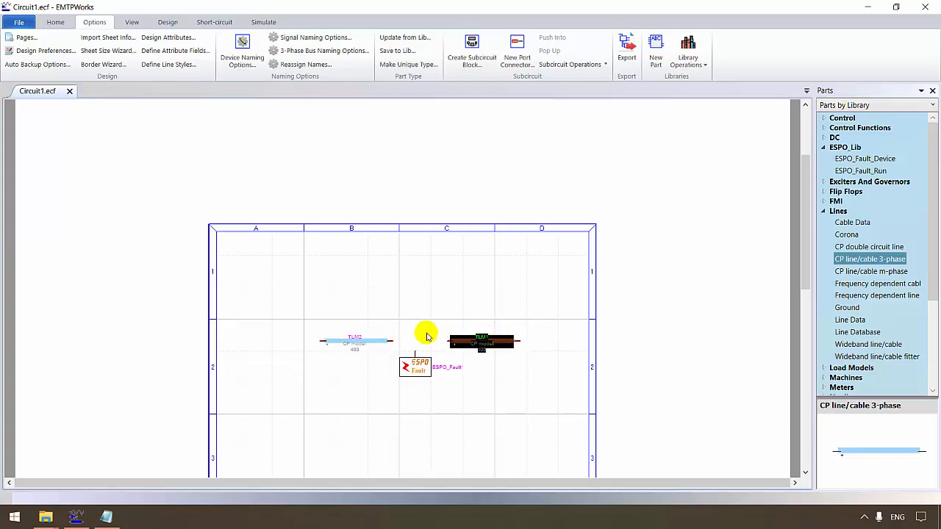
pyautogui.moveTo(394, 343); pyautogui.dragTo(450, 343)
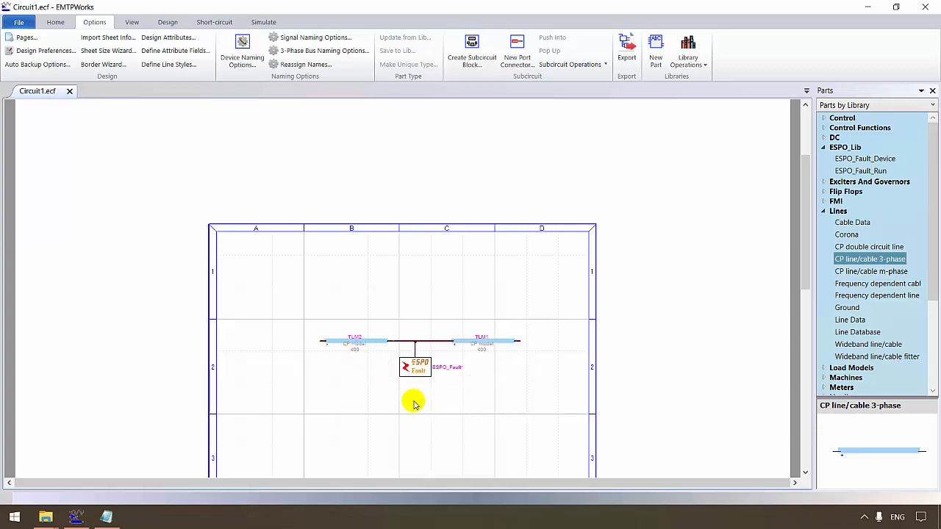
# - Place an AC voltage source (3-phase) from the Sources library, connected to the free end of line TLM2
pyautogui.click(823, 147)
pyautogui.click(824, 189)
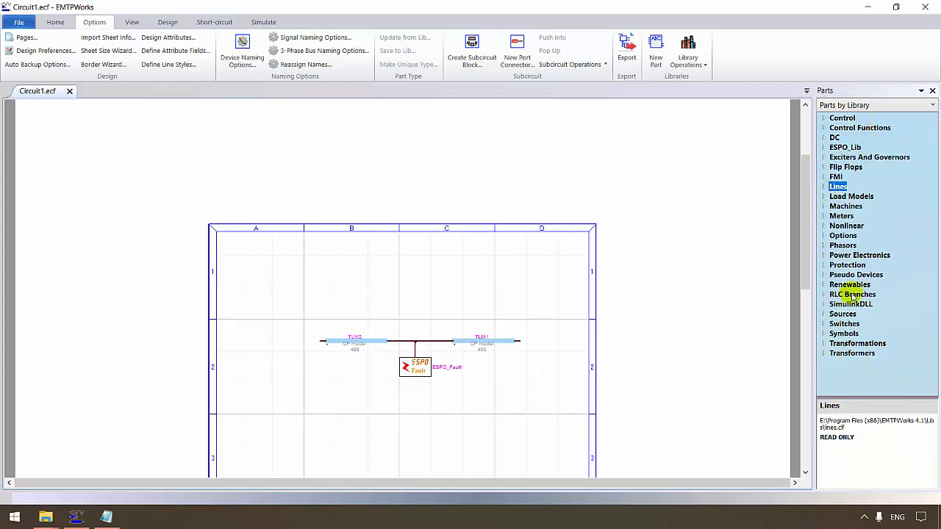
pyautogui.click(824, 315)
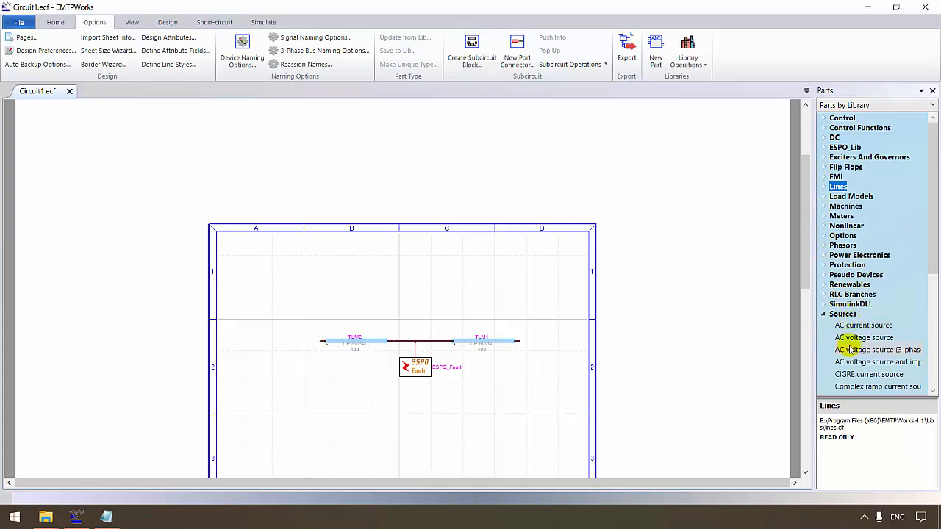
pyautogui.moveTo(849, 350)
pyautogui.mouseDown()
pyautogui.moveTo(355, 378)
pyautogui.moveTo(286, 342)
pyautogui.moveTo(326, 341)
pyautogui.mouseUp()
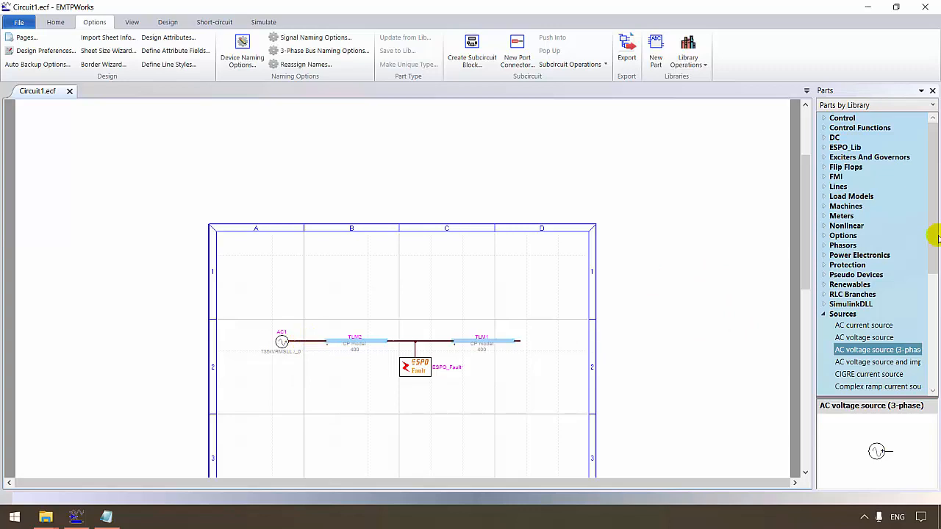
# - Place a PQ load (RLC) from the Load Models library, connected to the free end of line TLM1
pyautogui.click(823, 197)
pyautogui.click(852, 199)
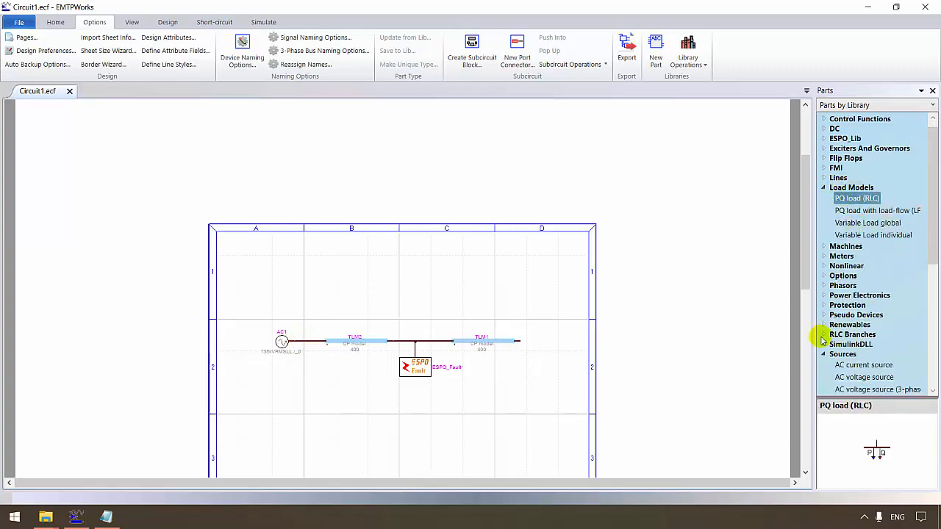
pyautogui.click(852, 190)
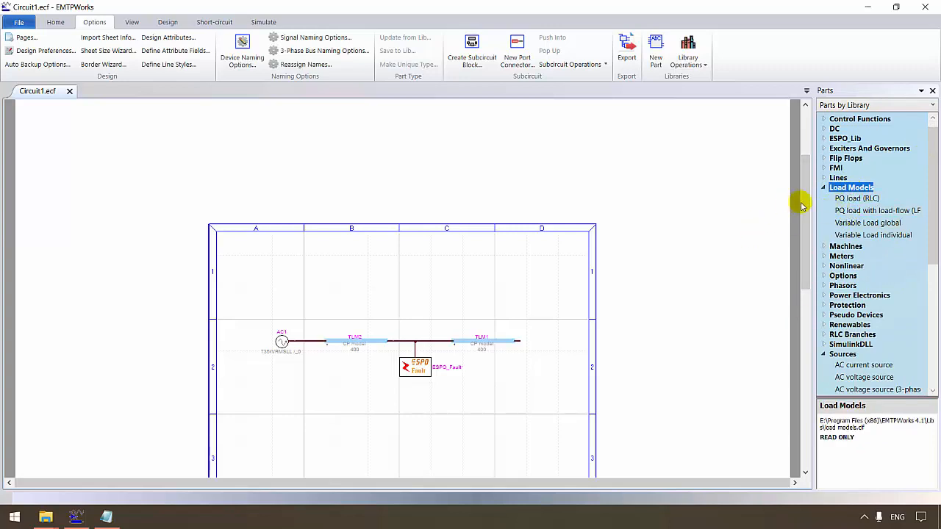
pyautogui.moveTo(851, 198)
pyautogui.mouseDown()
pyautogui.moveTo(588, 311)
pyautogui.moveTo(555, 362)
pyautogui.moveTo(542, 343)
pyautogui.moveTo(521, 344)
pyautogui.mouseUp()
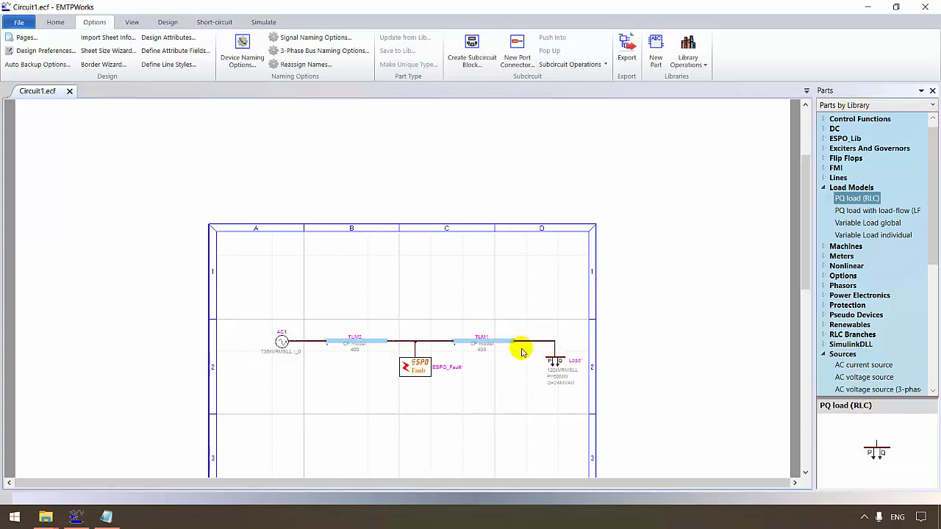
# - Set the voltage of the AC source AC1 to 120 kVRMSLL
pyautogui.doubleClick(282, 343)
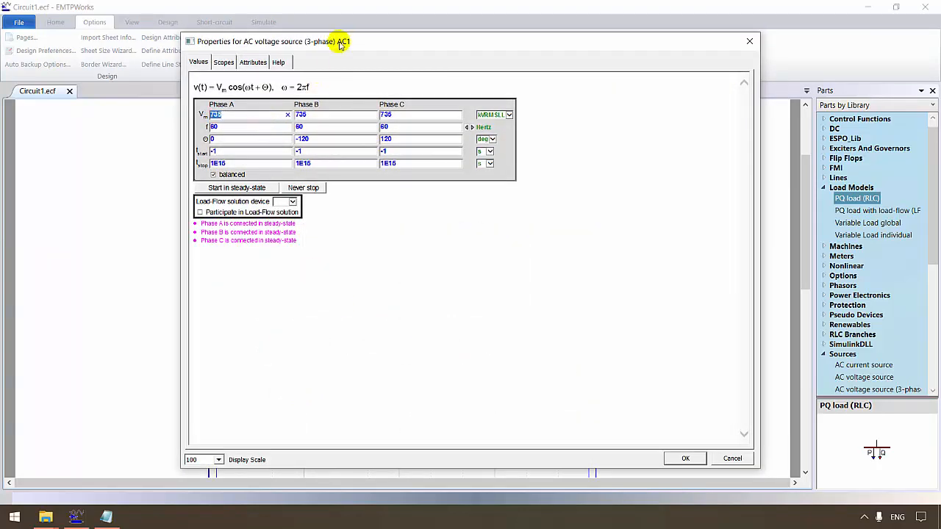
pyautogui.moveTo(349, 42); pyautogui.dragTo(207, 77)
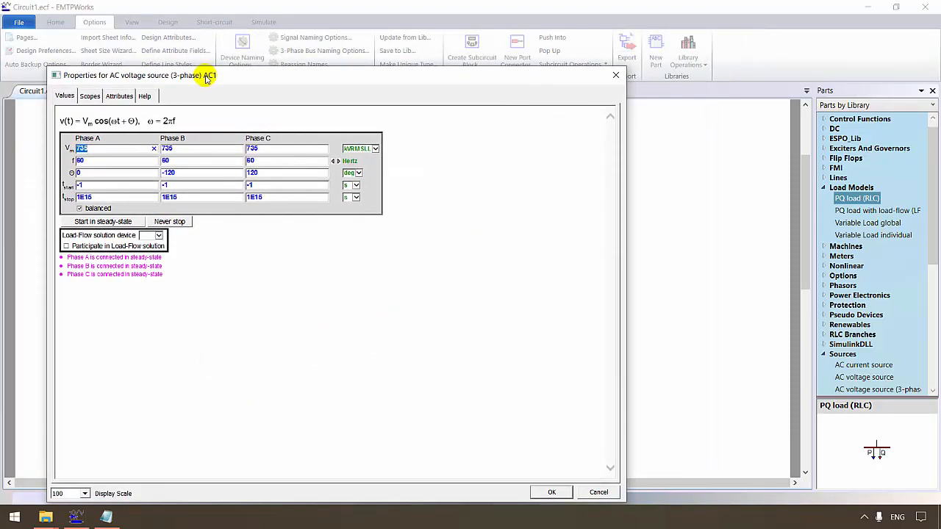
pyautogui.write('120')
pyautogui.press('Return')
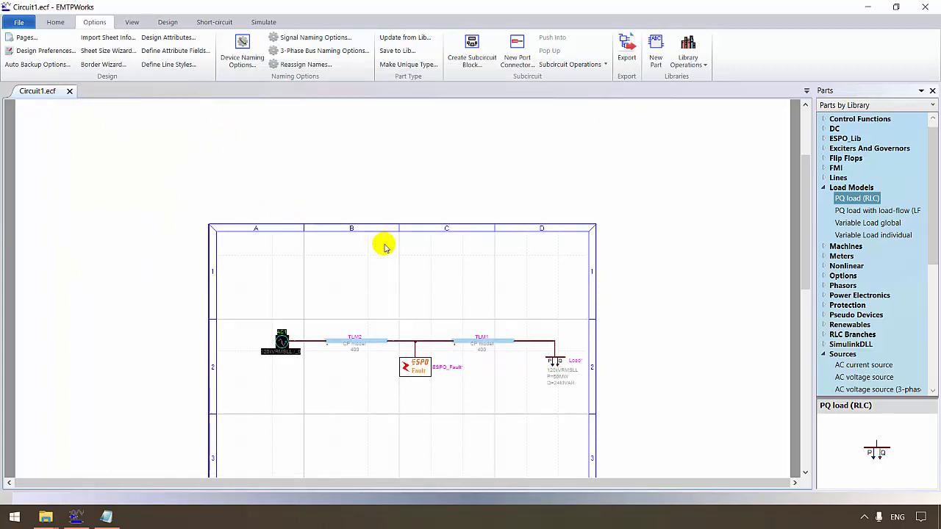
# - Place a Voltage scope (1 pin) from the Meters library, connected to the node between the AC source and line TLM2
pyautogui.click(824, 256)
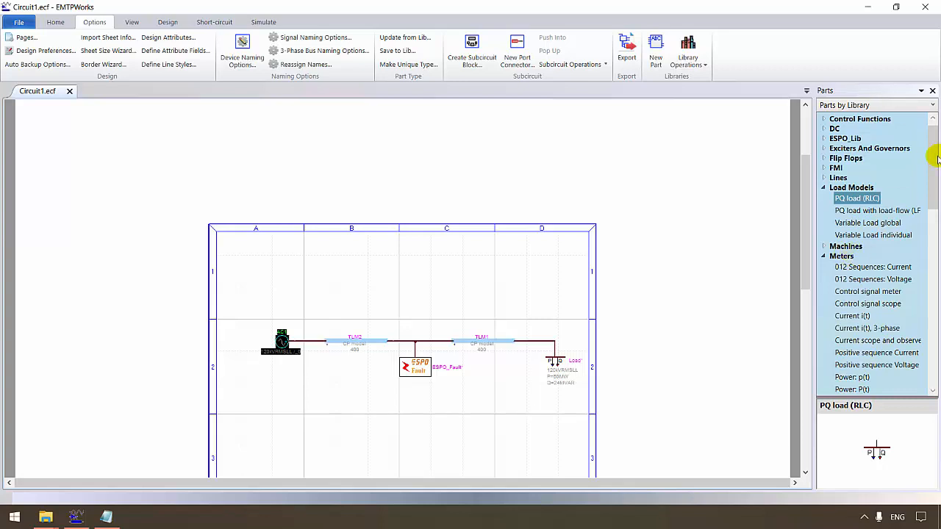
pyautogui.moveTo(928, 162); pyautogui.dragTo(926, 235)
pyautogui.click(866, 318)
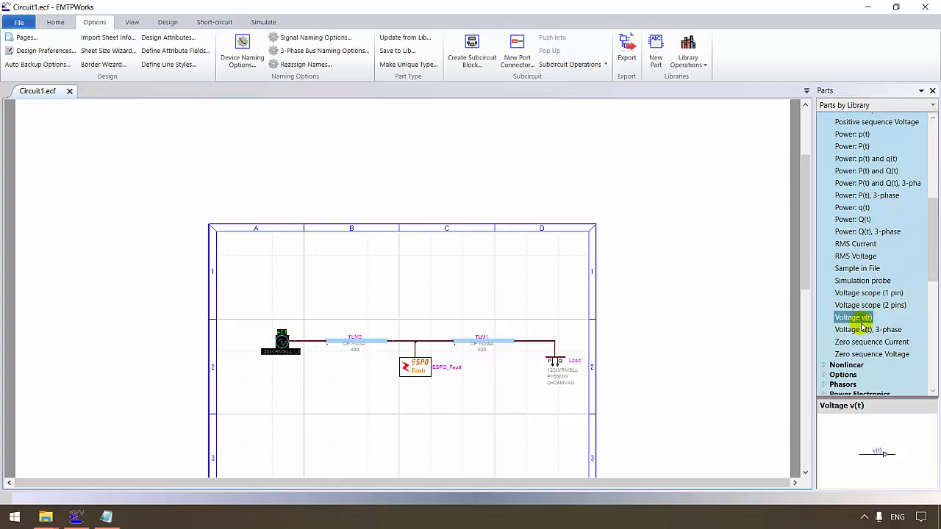
pyautogui.click(864, 329)
pyautogui.click(866, 305)
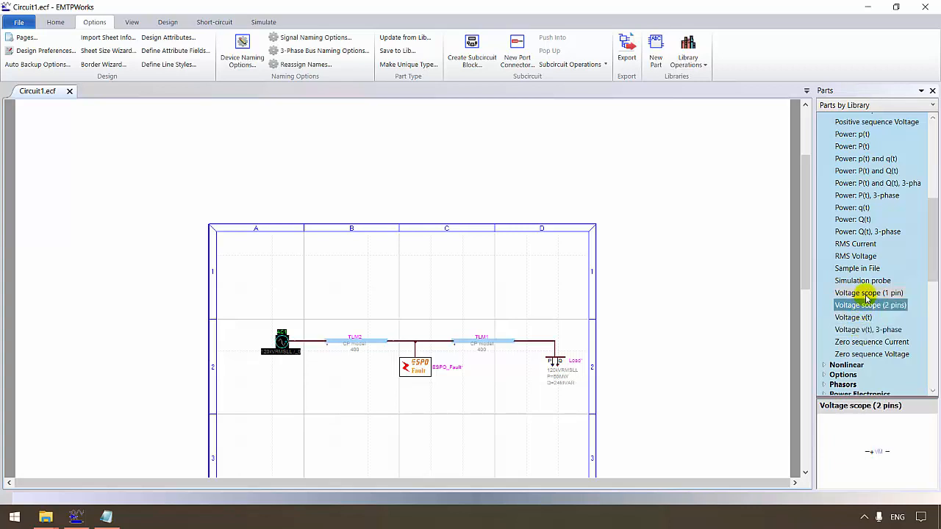
pyautogui.moveTo(867, 296); pyautogui.dragTo(311, 344)
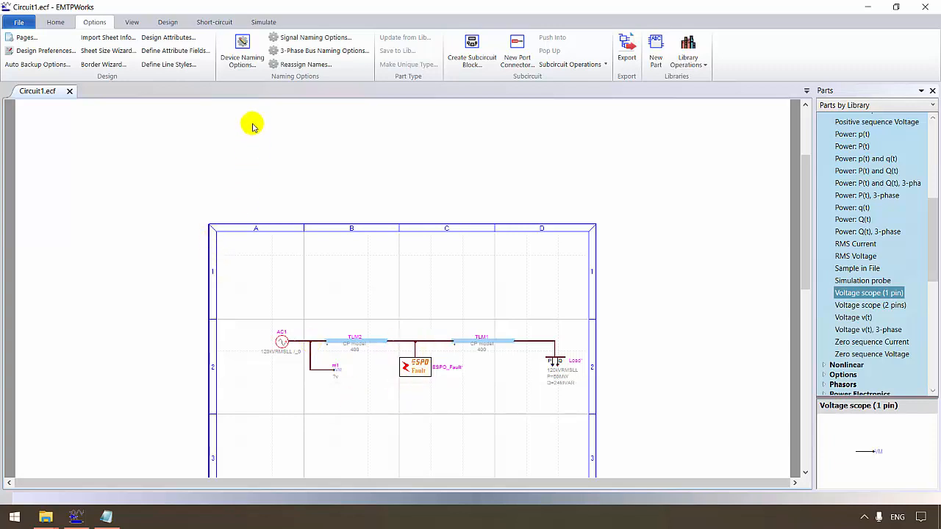
# - Place an ESPO_Fault_Run part from ESPO_Lib above the fault device, in zone C1
pyautogui.click(265, 22)
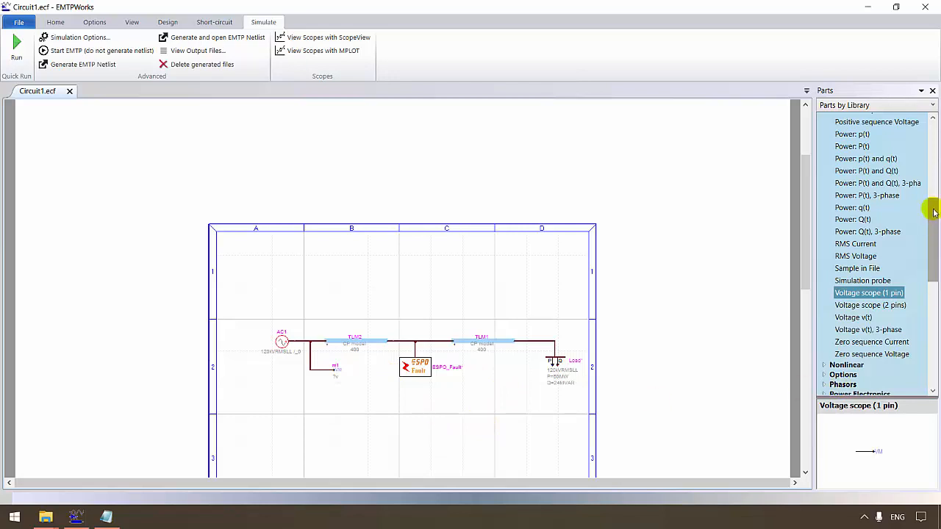
pyautogui.moveTo(933, 214); pyautogui.dragTo(933, 122)
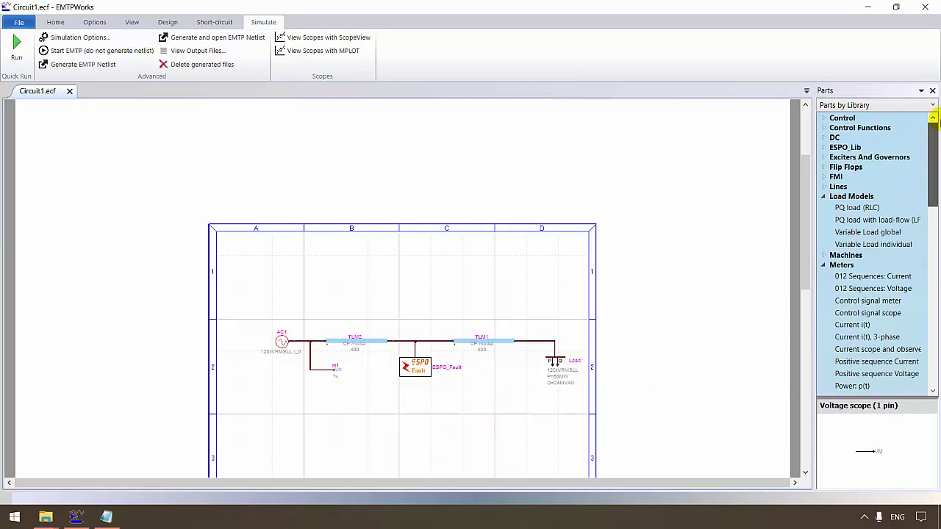
pyautogui.click(828, 149)
pyautogui.click(824, 148)
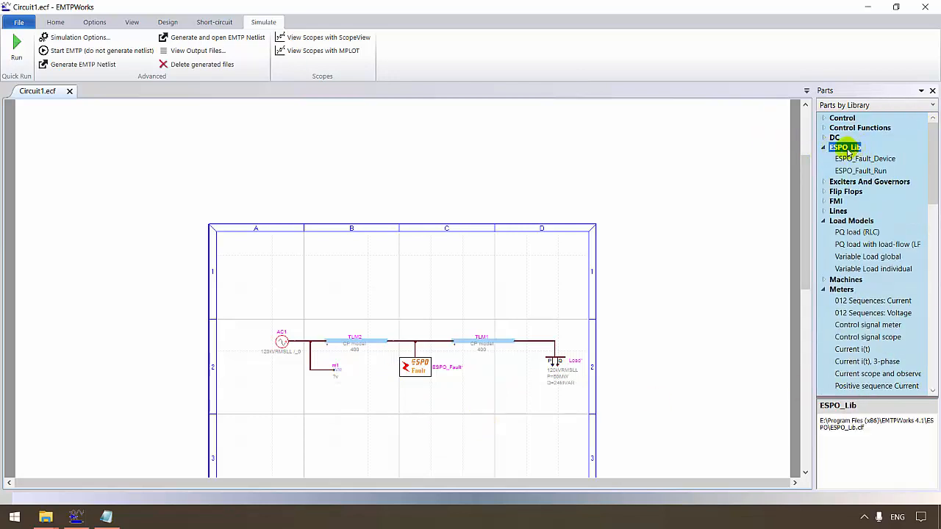
pyautogui.click(881, 171)
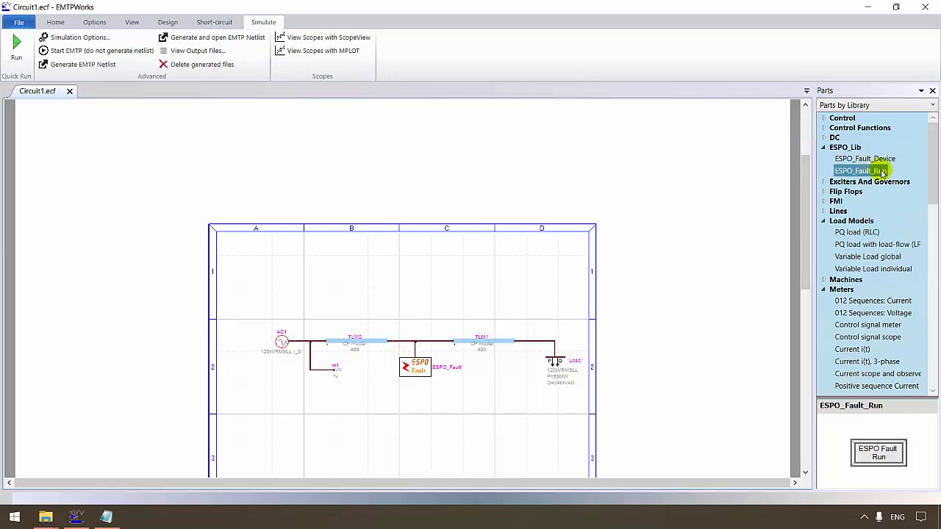
pyautogui.moveTo(881, 170); pyautogui.dragTo(421, 308)
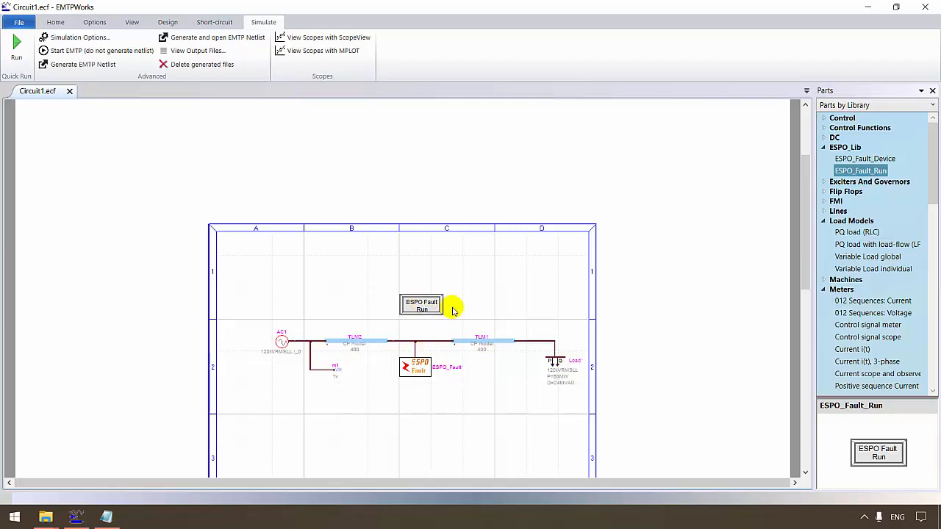
# - Place an MPLOT part from the Options library directly above the ESPO Fault Run block
pyautogui.moveTo(928, 154); pyautogui.dragTo(918, 267)
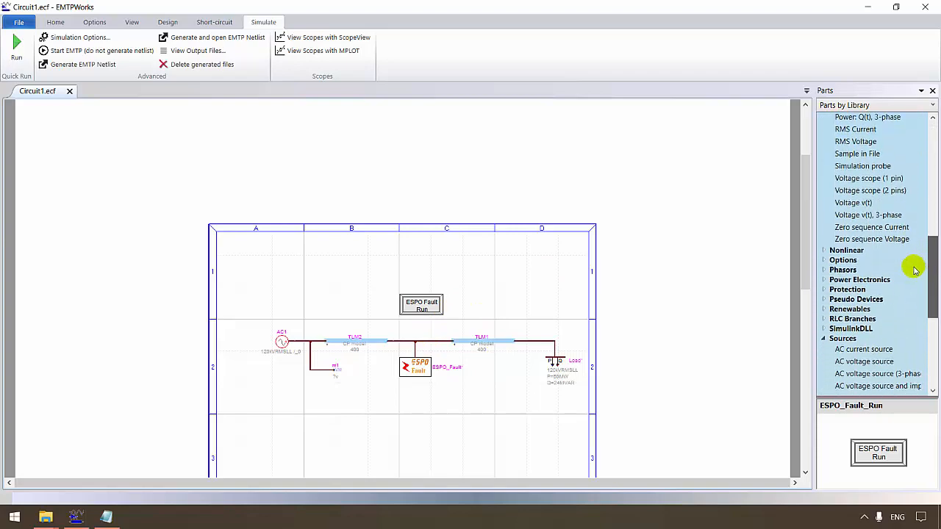
pyautogui.click(824, 261)
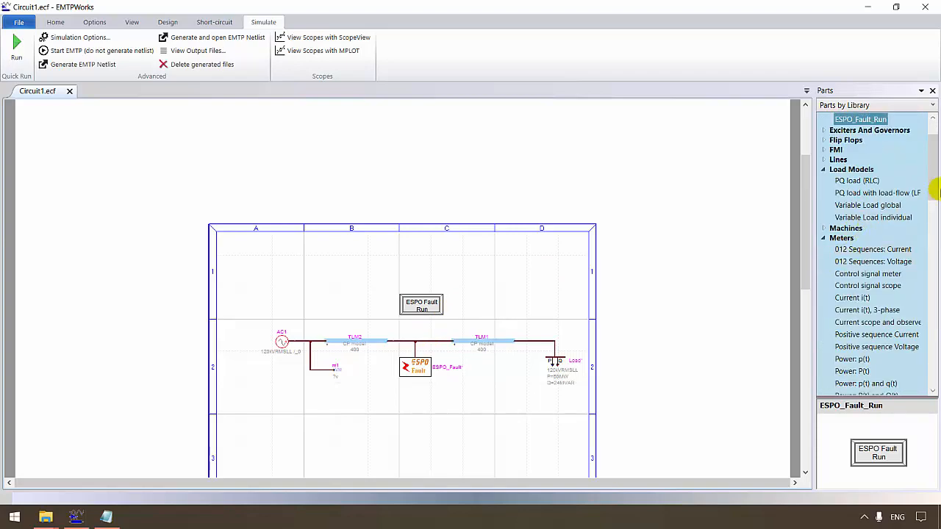
pyautogui.moveTo(932, 179); pyautogui.dragTo(915, 283)
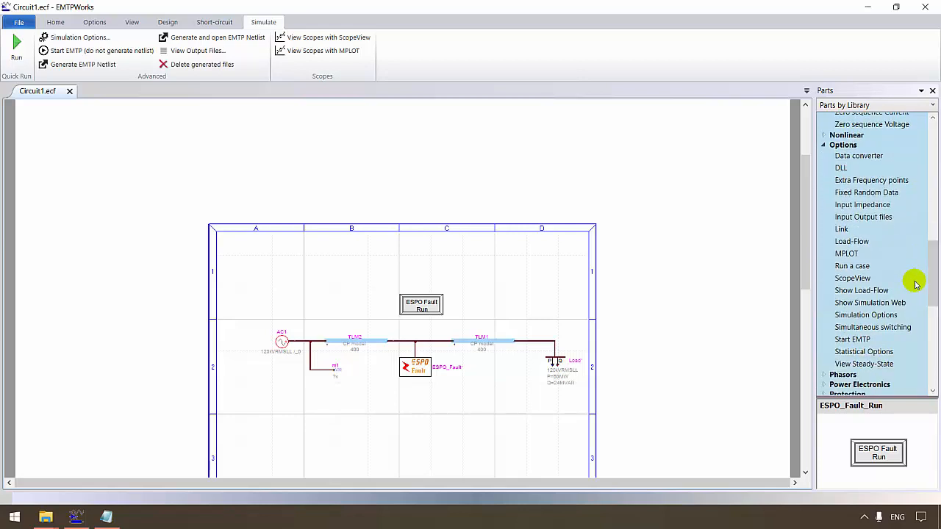
pyautogui.click(846, 254)
pyautogui.moveTo(849, 263); pyautogui.dragTo(420, 280)
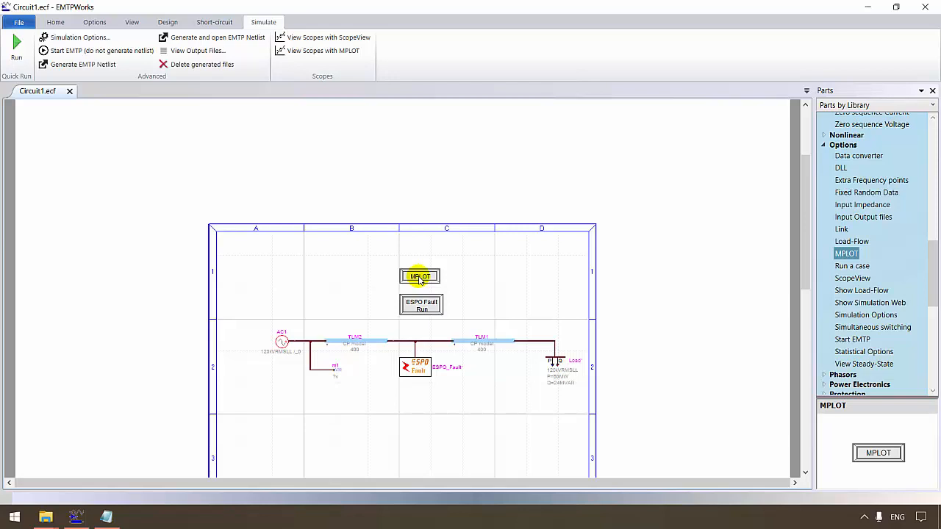
# - Save the design as Circuit1 in the ESPO Test folder on the desktop
pyautogui.hotkey('ctrl', 's')
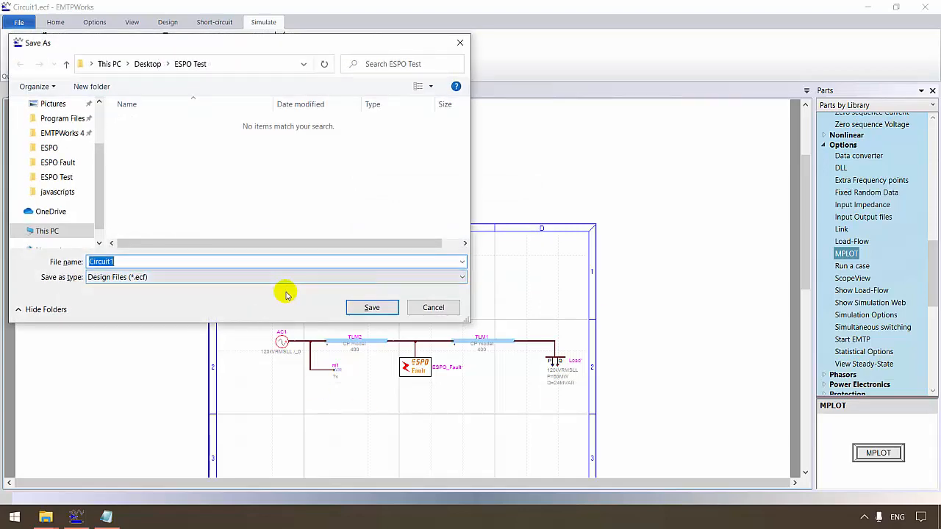
pyautogui.scroll(2, 55, 198)
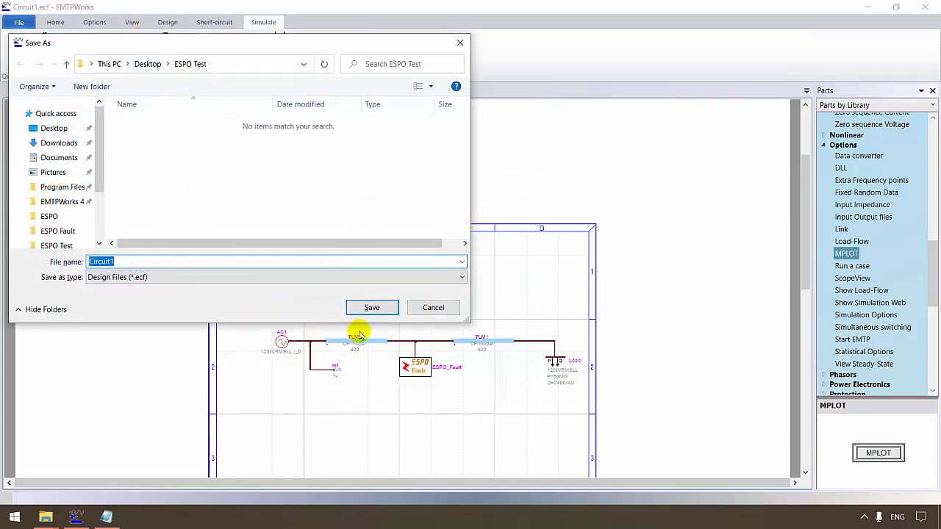
pyautogui.click(370, 308)
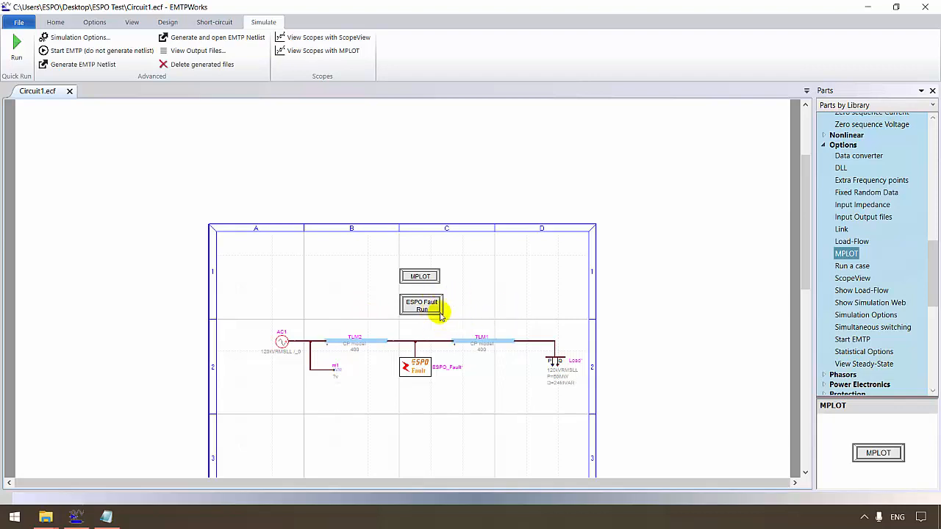
# - Open the ESPO Fault Run input settings and set the file name suffix to 400Km
pyautogui.doubleClick(415, 310)
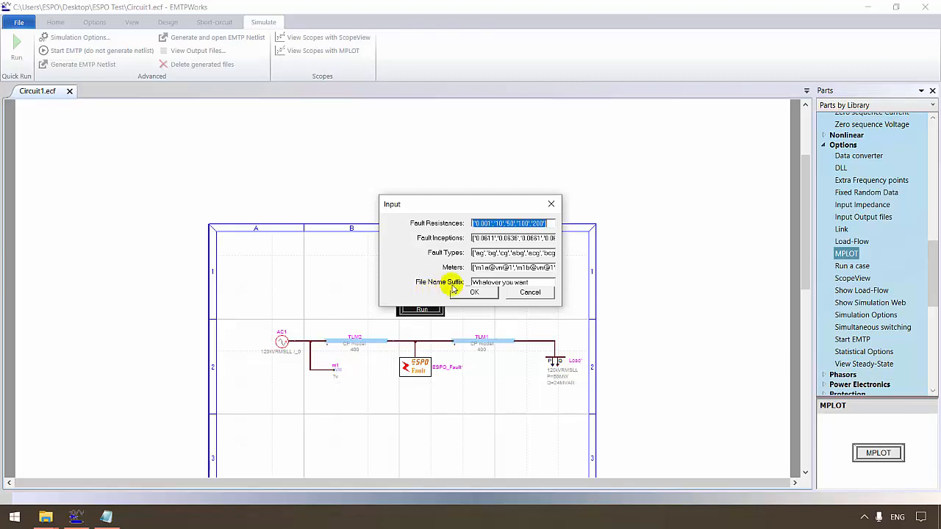
pyautogui.doubleClick(541, 282)
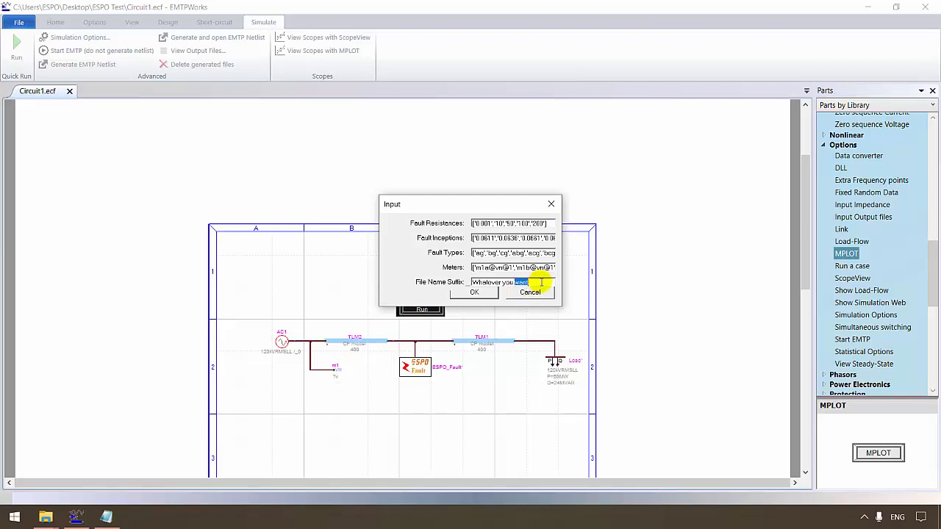
pyautogui.moveTo(541, 282); pyautogui.dragTo(434, 277)
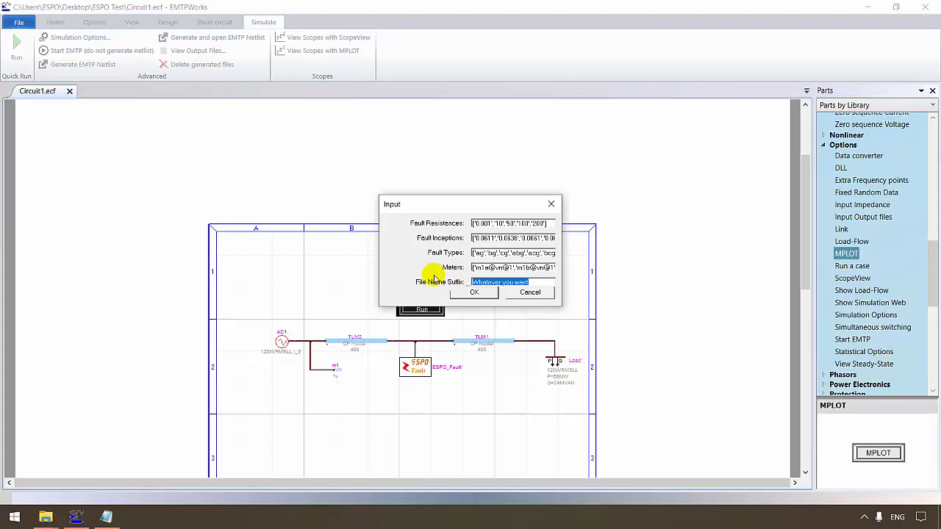
pyautogui.write('200')
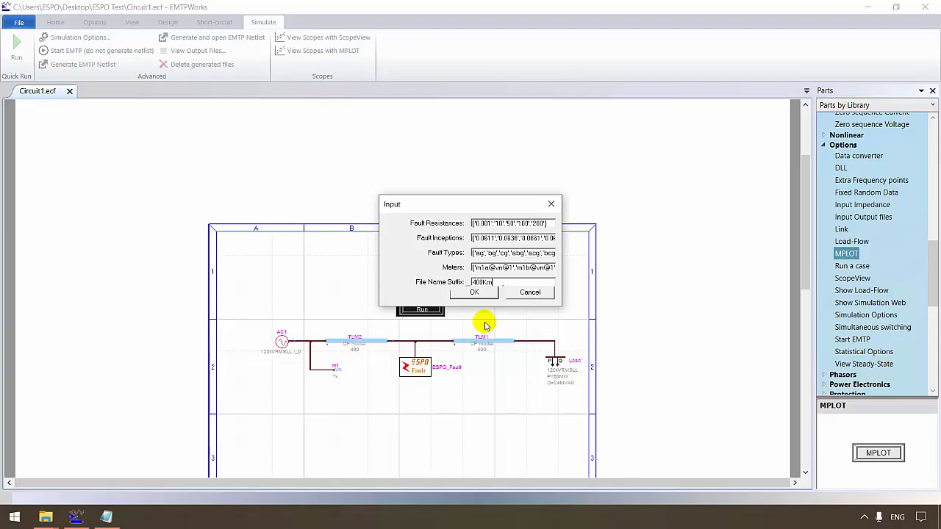
# - Install ESPO Fault Controller from the ESPO Fault folder into the default installation folder, without a desktop shortcut
pyautogui.click(45, 517)
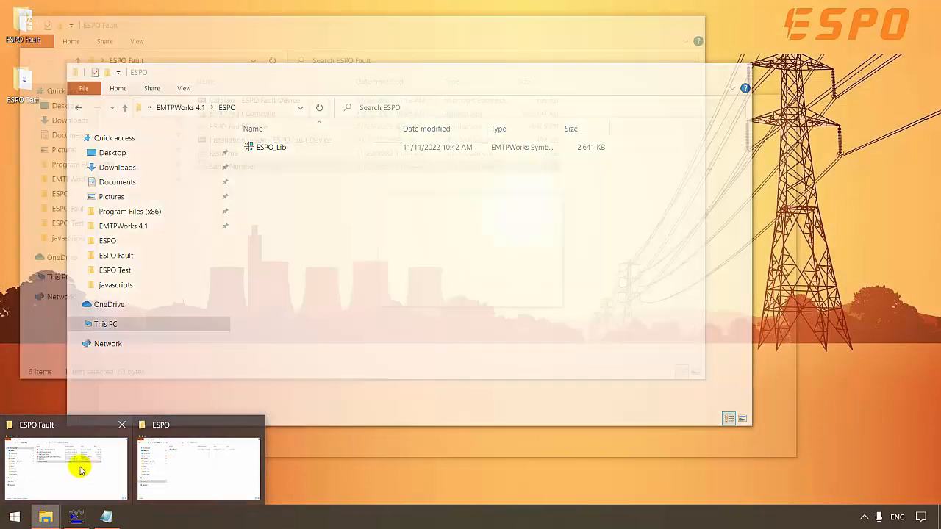
pyautogui.click(78, 464)
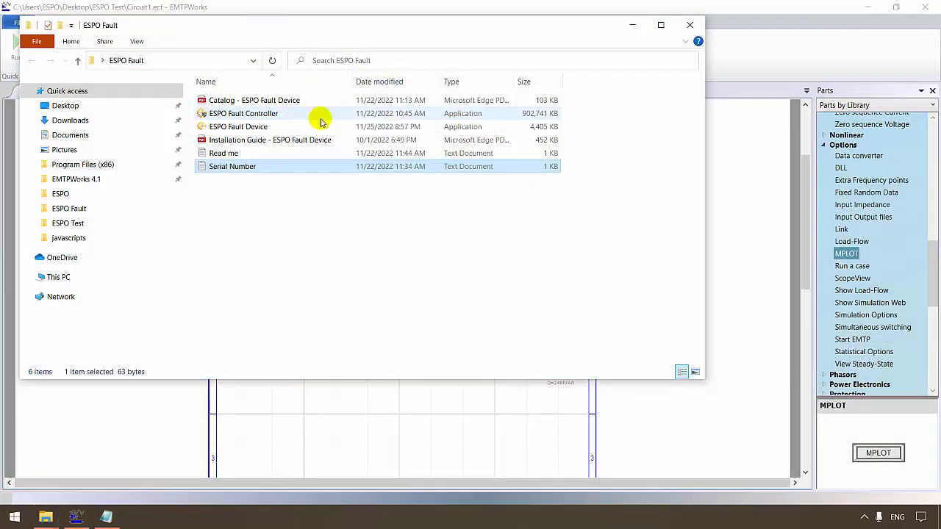
pyautogui.doubleClick(312, 115)
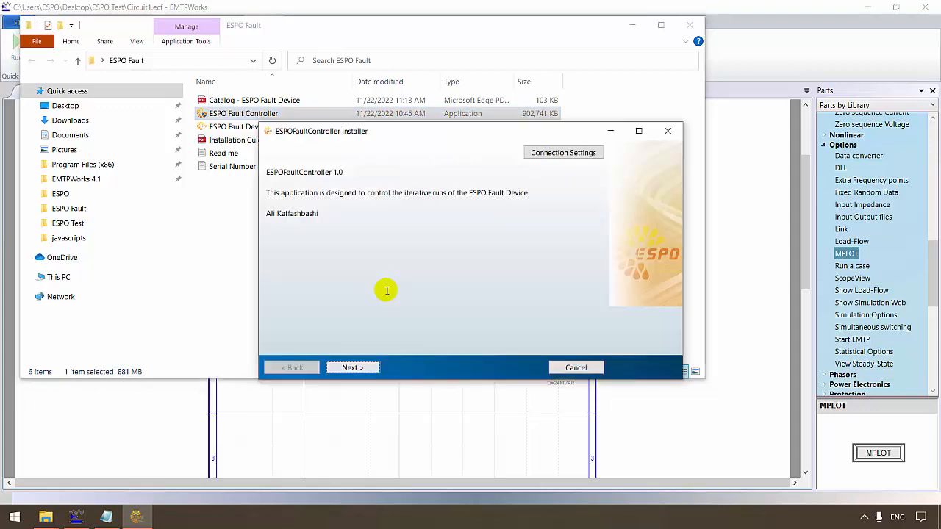
pyautogui.click(367, 367)
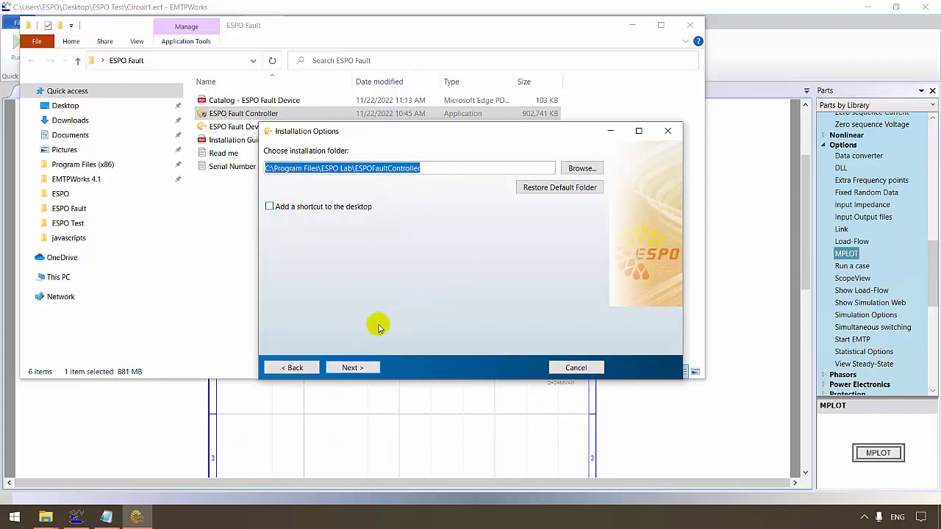
pyautogui.click(353, 367)
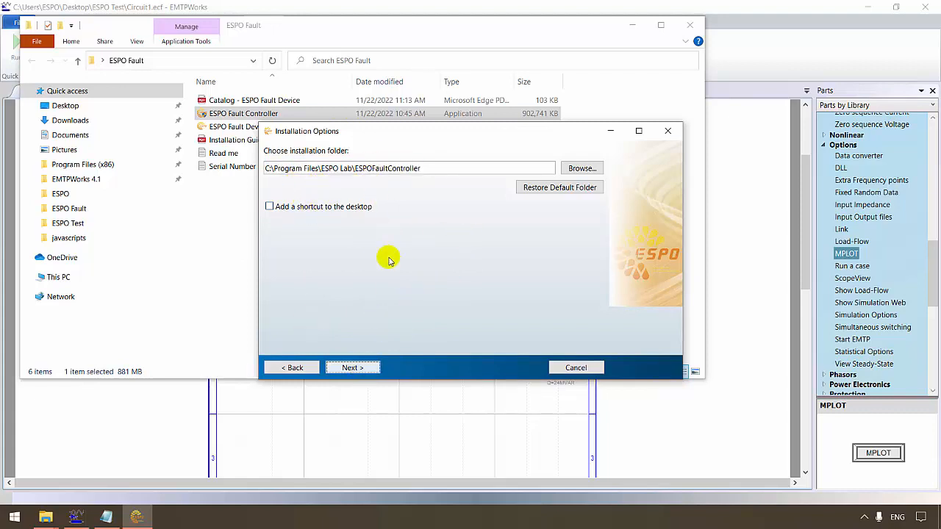
pyautogui.click(348, 370)
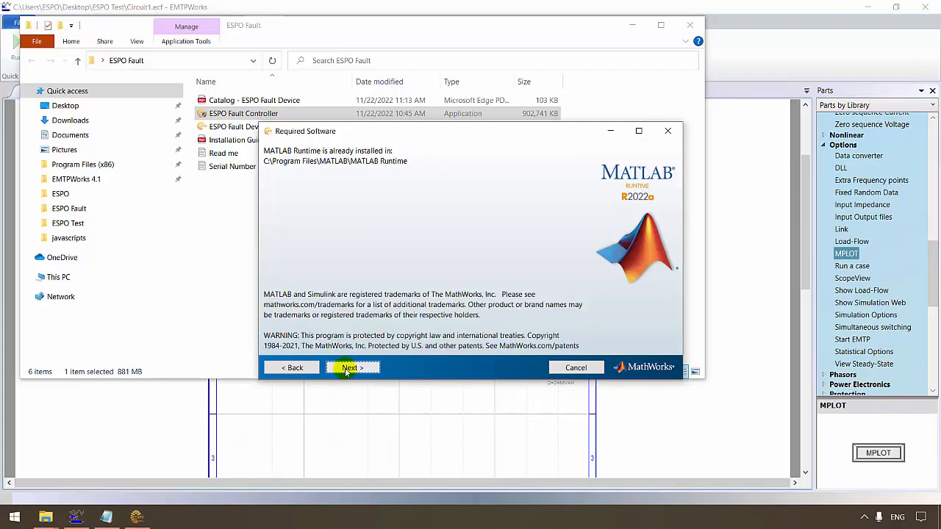
pyautogui.click(372, 371)
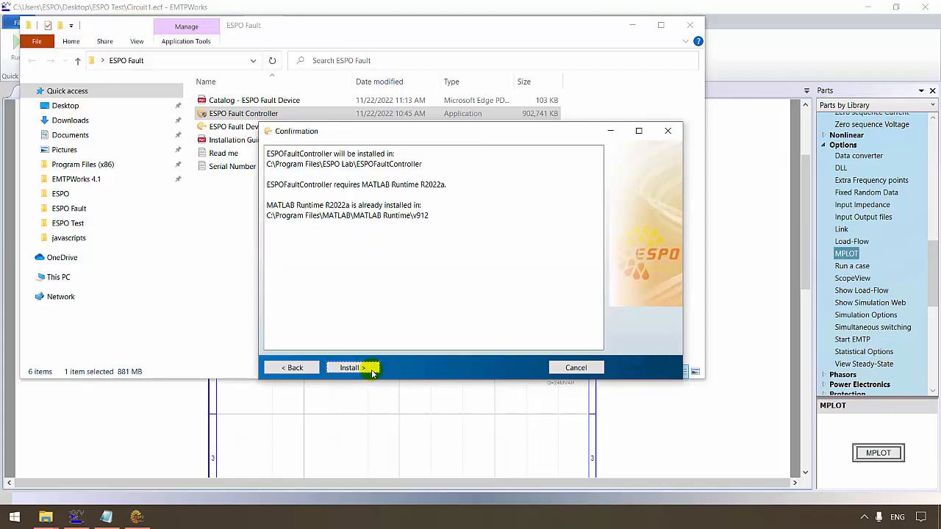
pyautogui.click(371, 371)
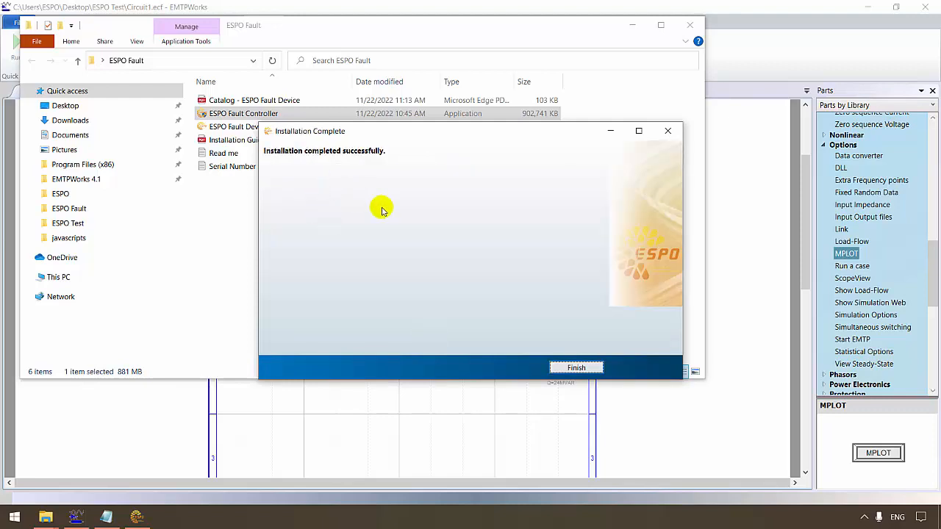
pyautogui.click(574, 367)
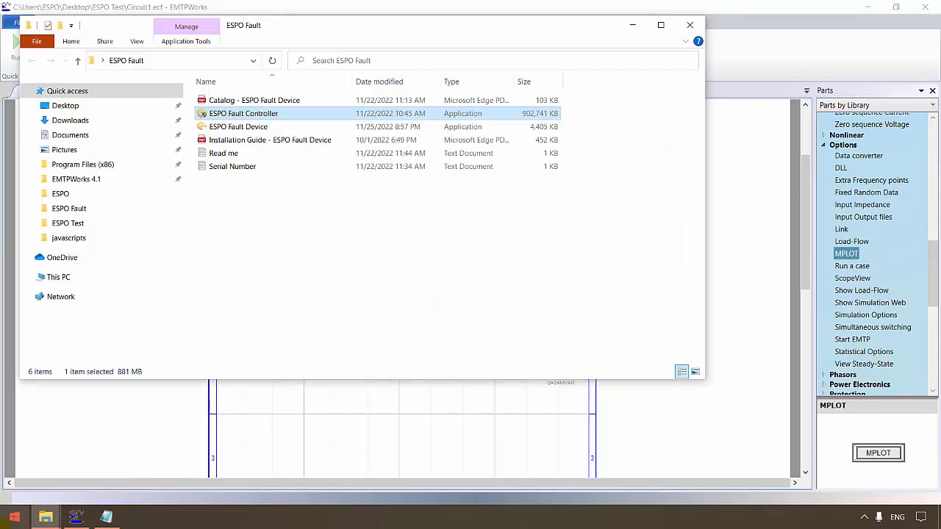
# - Search the installed Windows apps for espo and launch ESPOFaultController
pyautogui.click(3, 518)
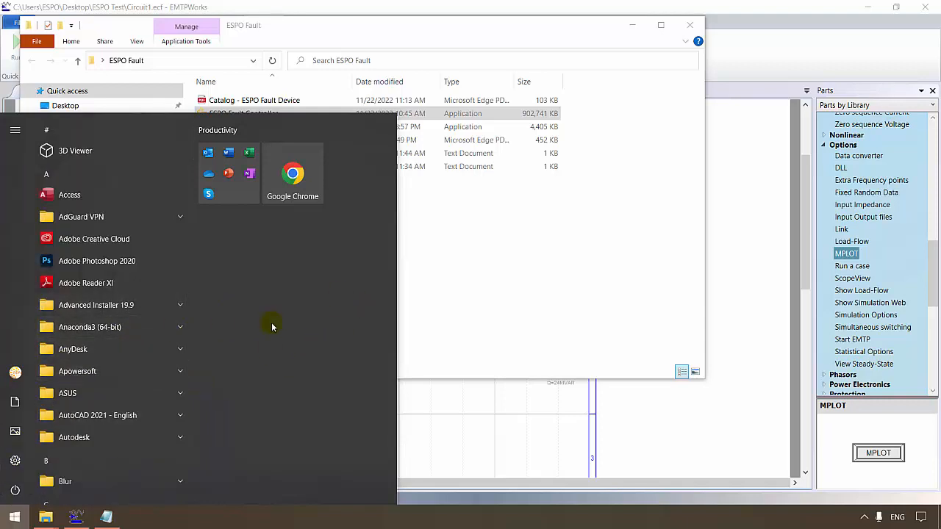
pyautogui.write('espo')
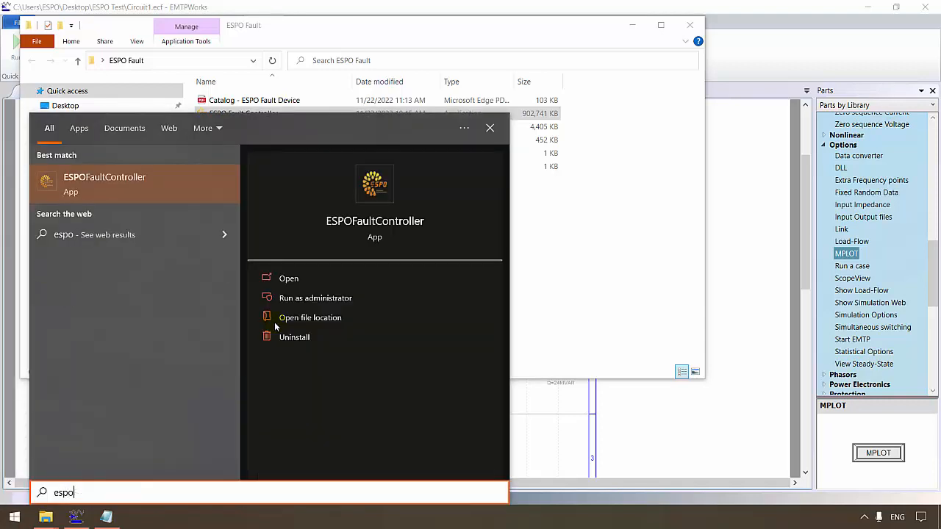
pyautogui.click(155, 165)
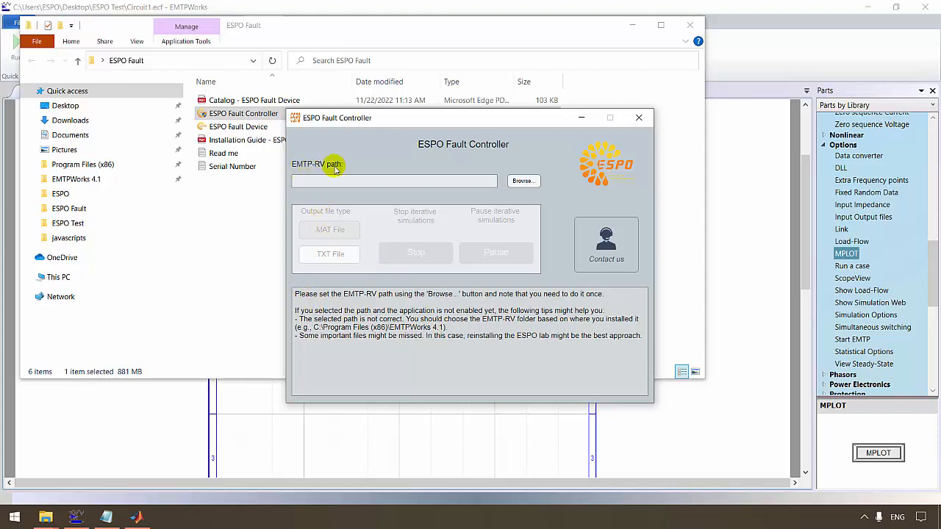
# - Set the EMTP-RV path to E:\Program Files (x86)\EMTPWorks 4.1 and choose .TXT File as the output file type
pyautogui.click(523, 182)
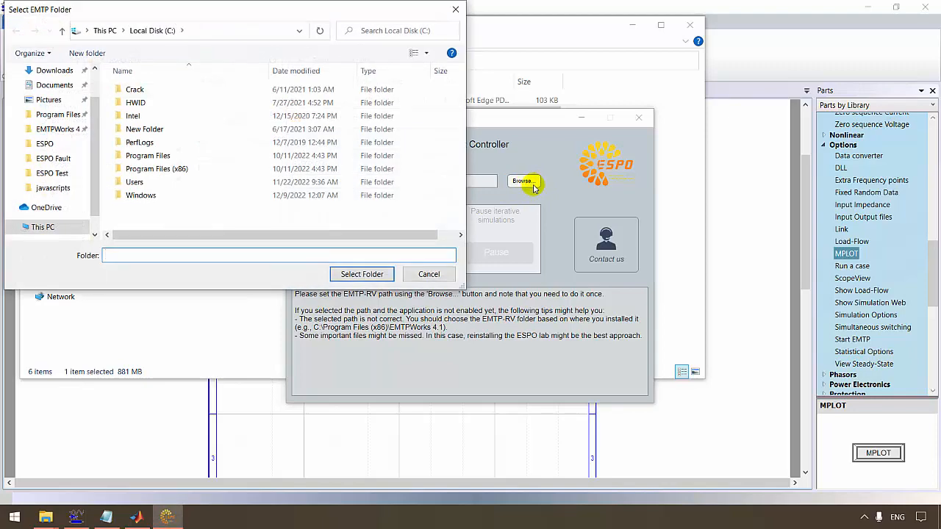
pyautogui.click(52, 129)
pyautogui.click(362, 273)
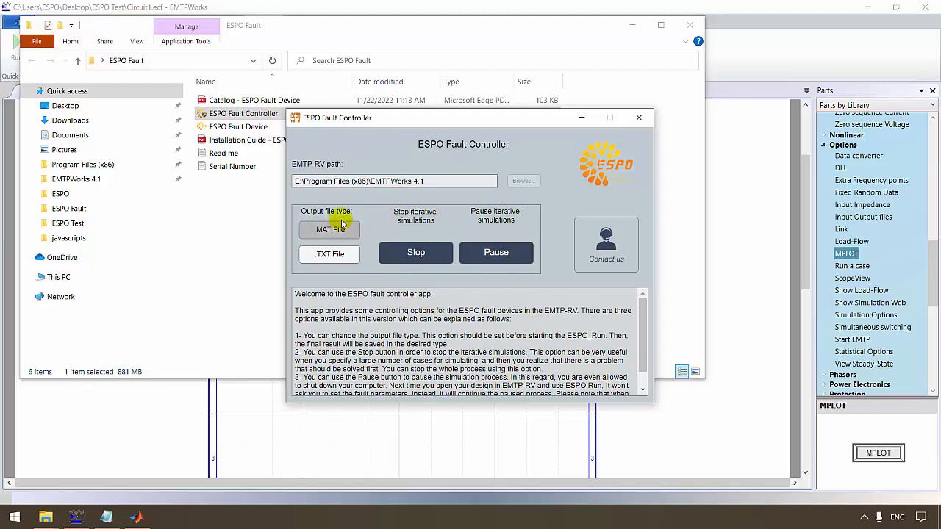
pyautogui.click(330, 263)
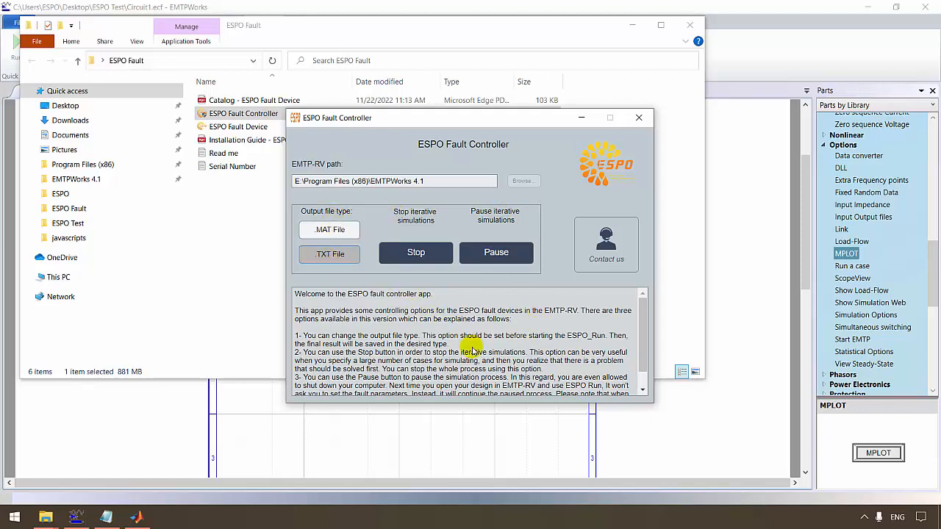
# - Return to EMTPWorks, start the batch fault run with the entered inputs, and decline to see the fault changes
pyautogui.click(475, 436)
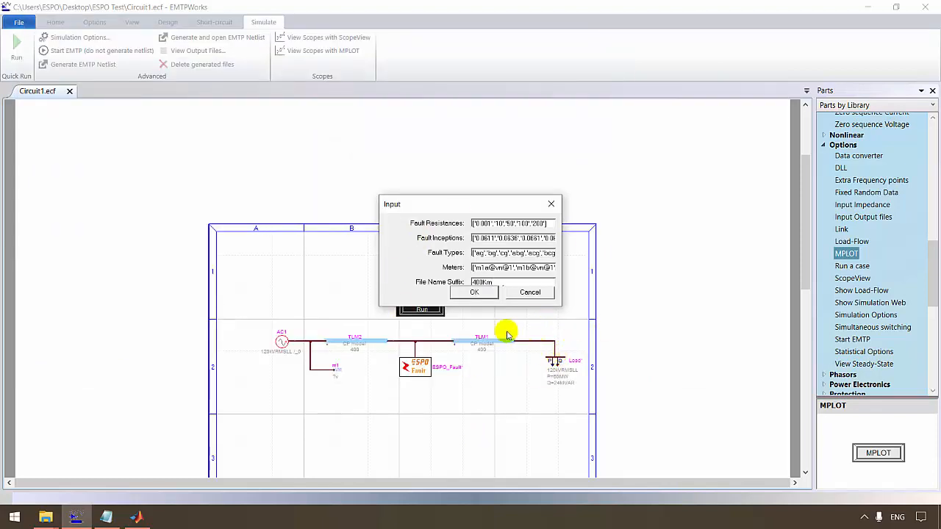
pyautogui.click(471, 293)
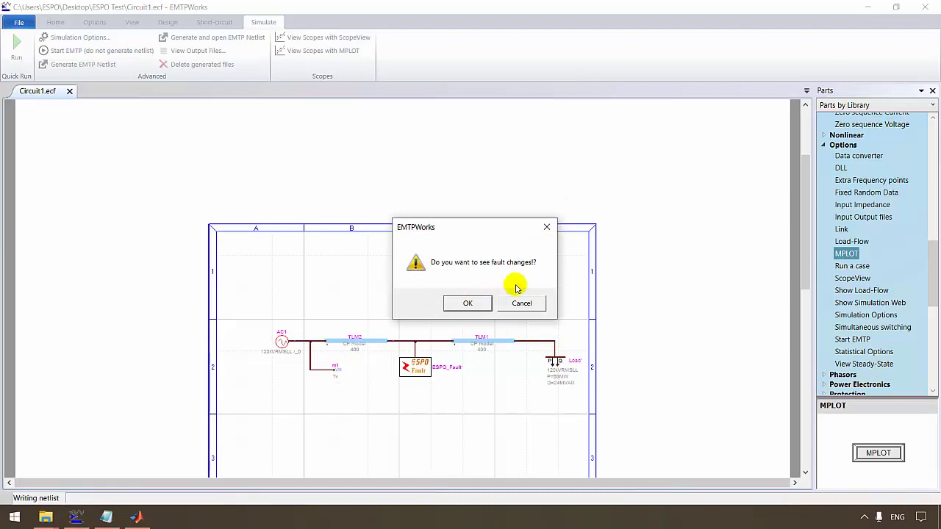
pyautogui.click(524, 311)
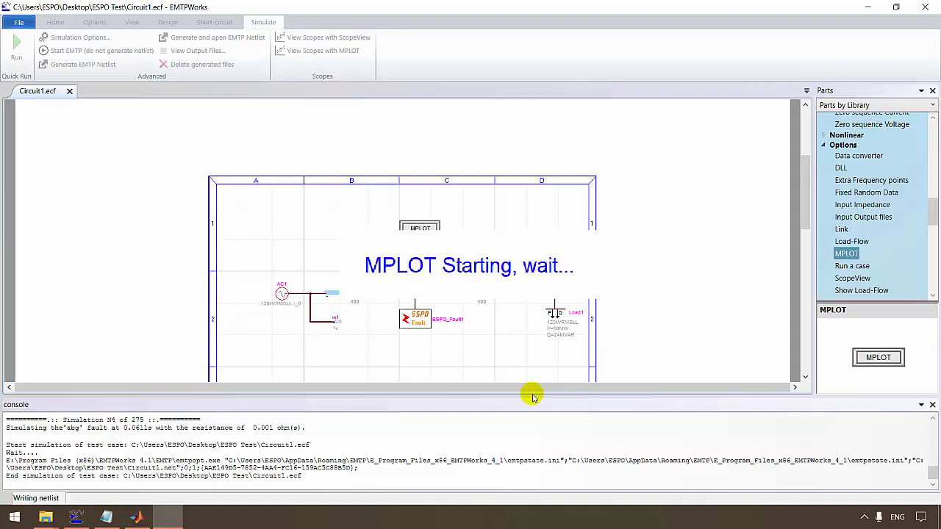
# - Stop the iterative simulations from ESPO Fault Controller and dismiss the resulting notice in EMTPWorks
pyautogui.click(137, 516)
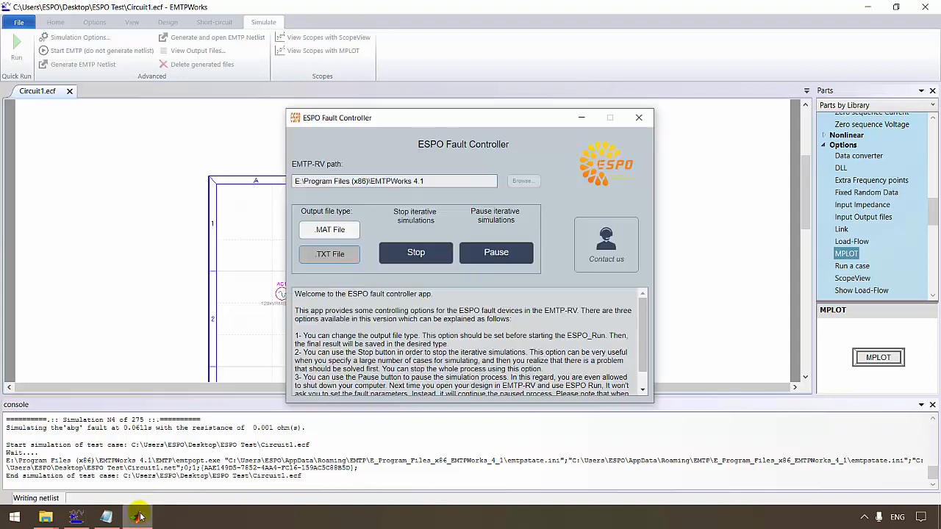
pyautogui.click(424, 263)
pyautogui.click(258, 316)
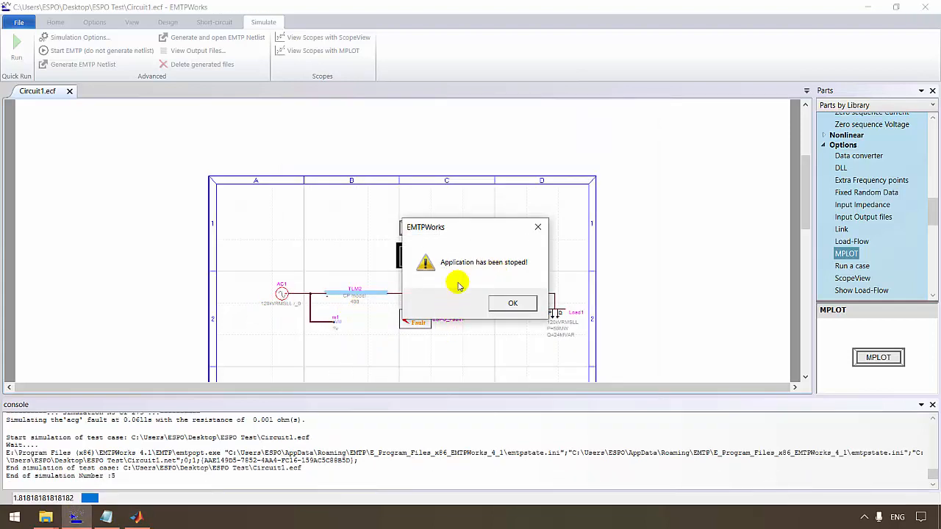
pyautogui.click(513, 303)
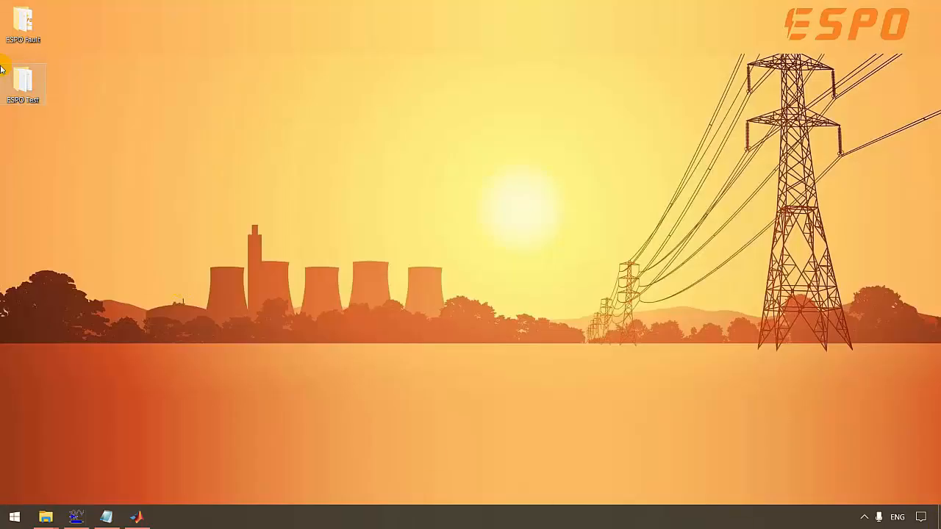
# - Open the desktop's ESPO Test folder and examine the data columns in the 0.0611---abg---0.001ohm---400Km text file
pyautogui.doubleClick(18, 80)
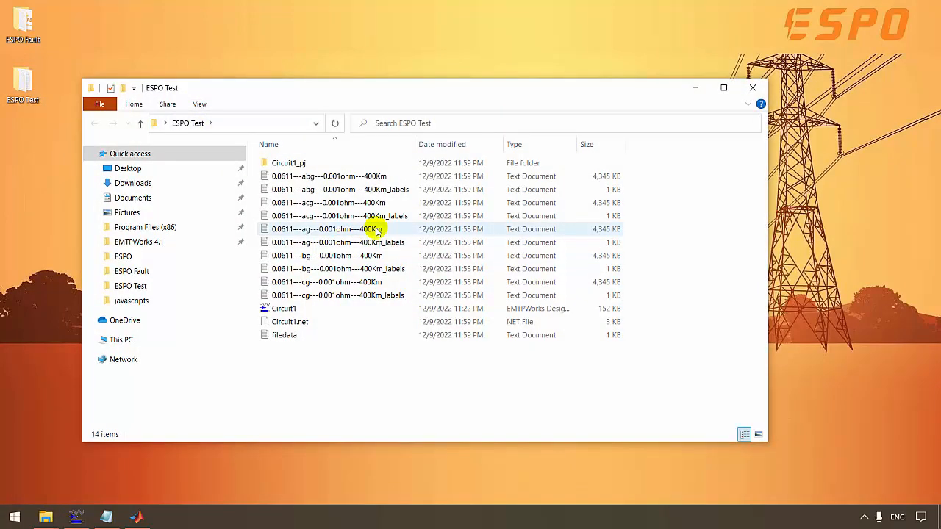
pyautogui.doubleClick(394, 175)
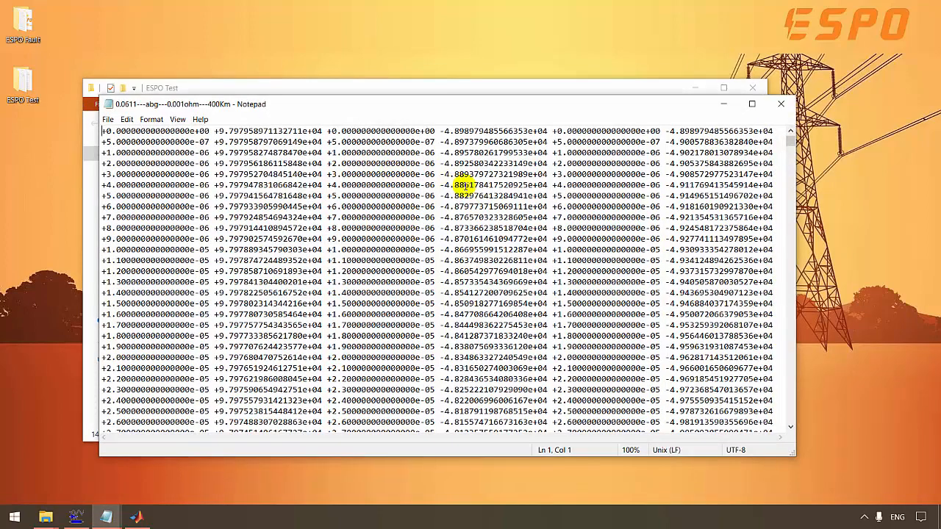
pyautogui.scroll(-20, 428, 169)
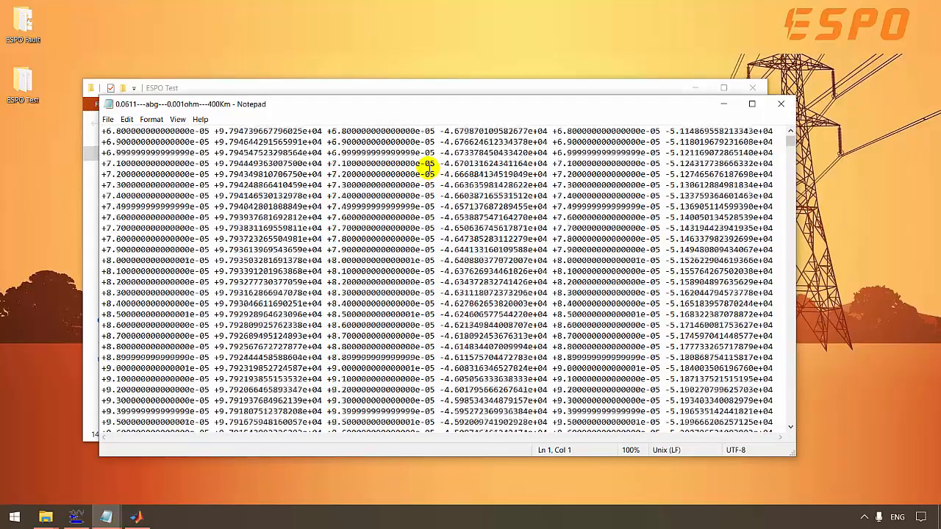
pyautogui.scroll(20, 429, 169)
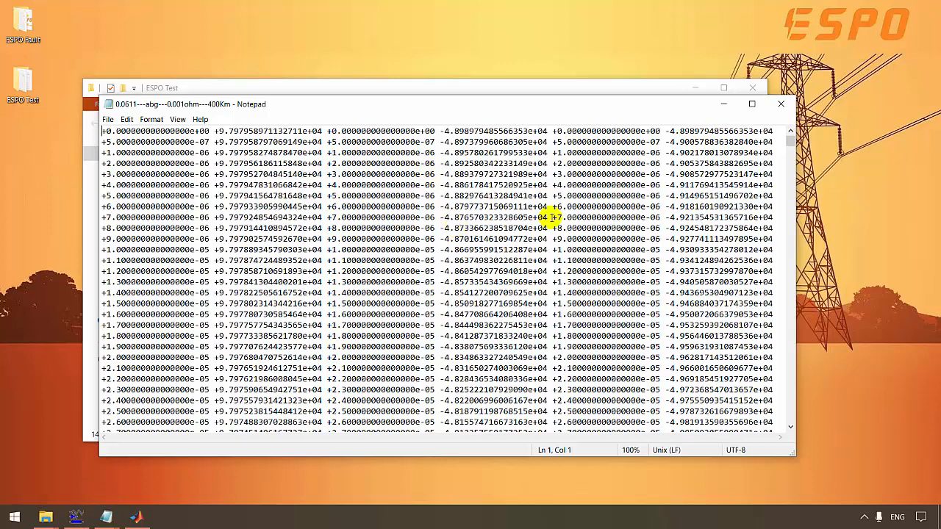
# - Examine the time and meter labels in the 0.0611---abg---0.001ohm---400Km_labels file, then close it
pyautogui.click(630, 88)
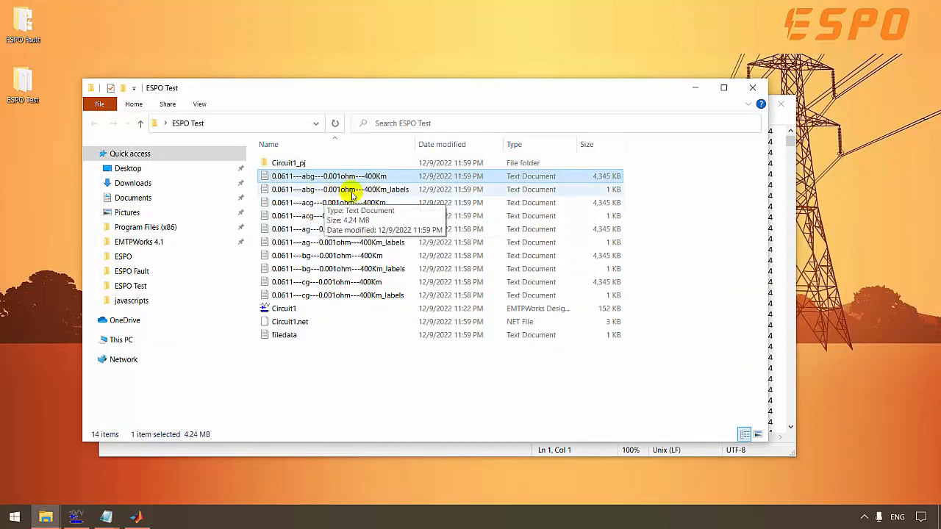
pyautogui.click(404, 193)
pyautogui.doubleClick(393, 192)
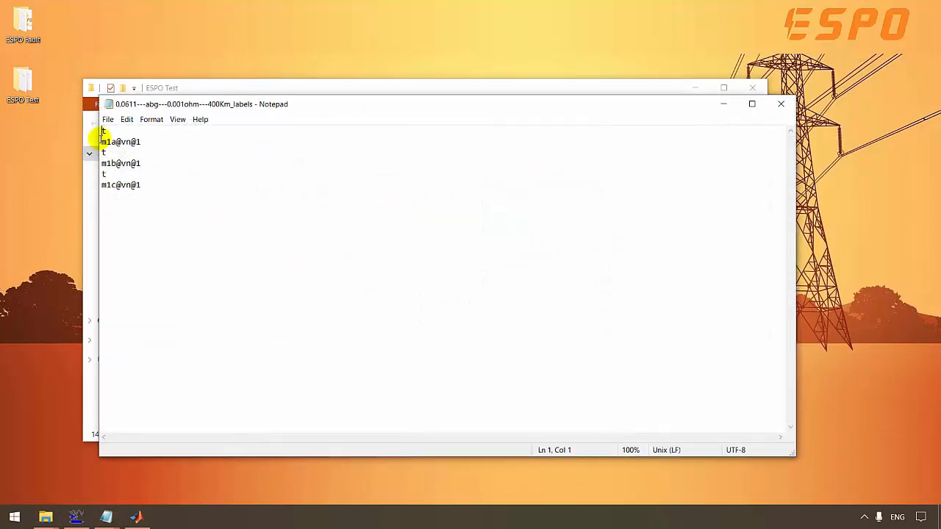
pyautogui.moveTo(108, 152); pyautogui.dragTo(100, 176)
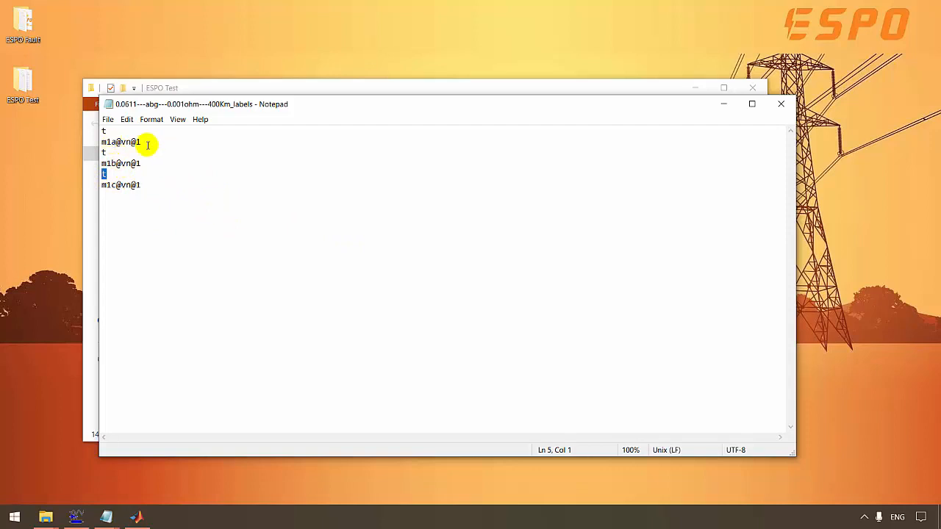
pyautogui.click(111, 164)
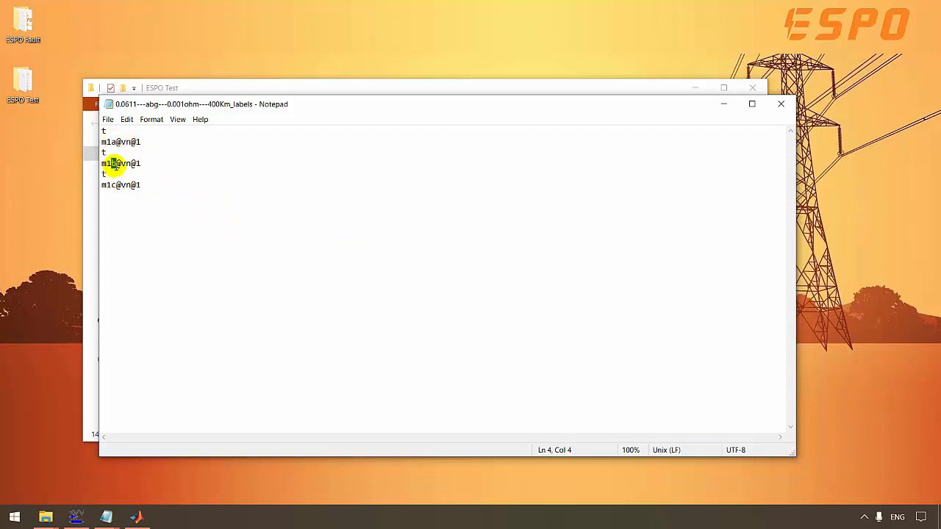
pyautogui.click(787, 104)
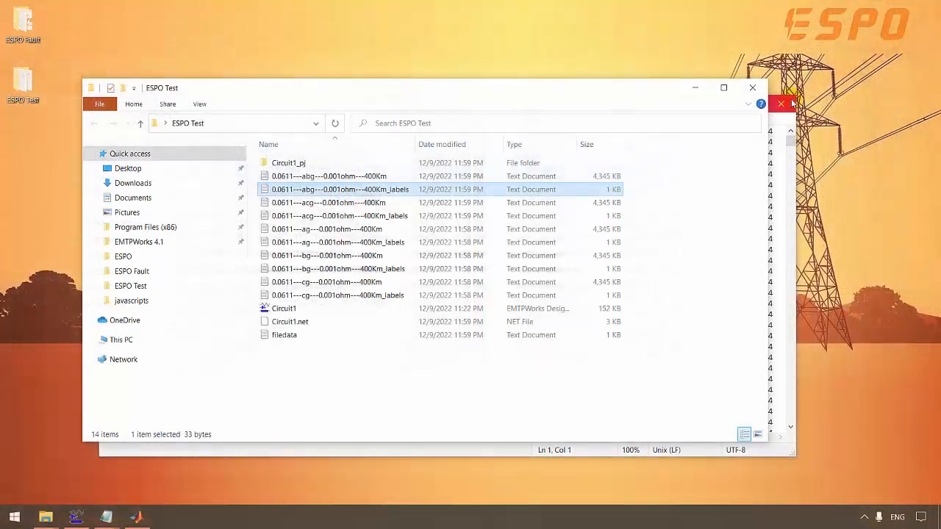